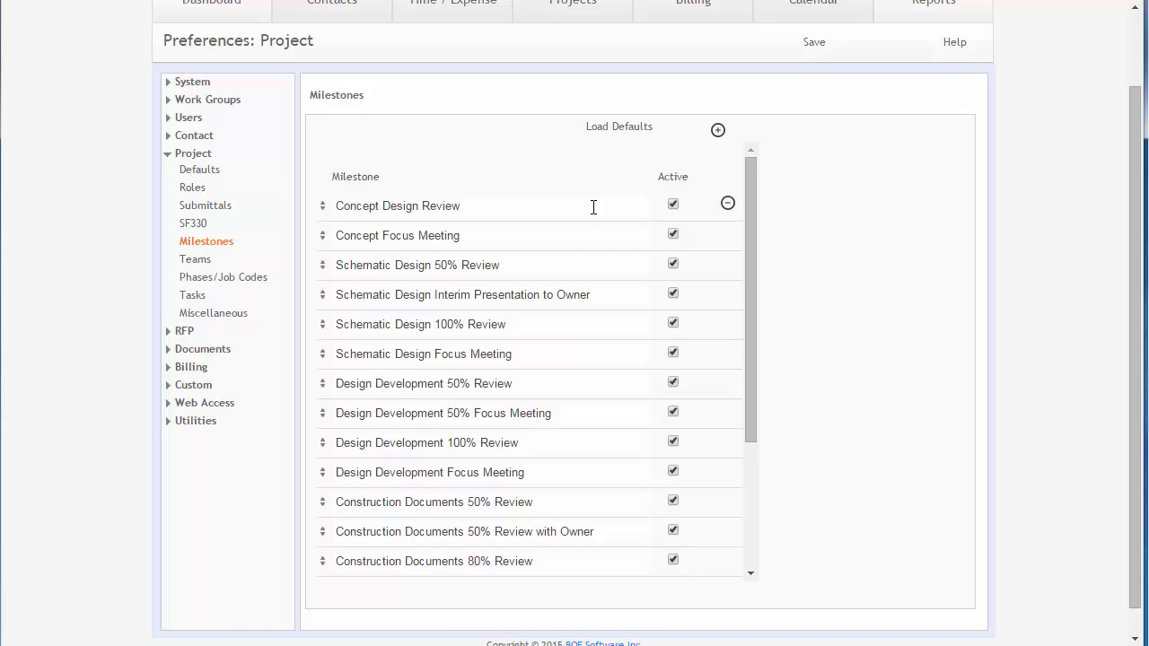
Step: Examine the full list of default project milestones and their active settings in the project preferences
{"action": "scroll", "coordinate": [576, 260], "scroll_direction": "down", "scroll_amount": 5}
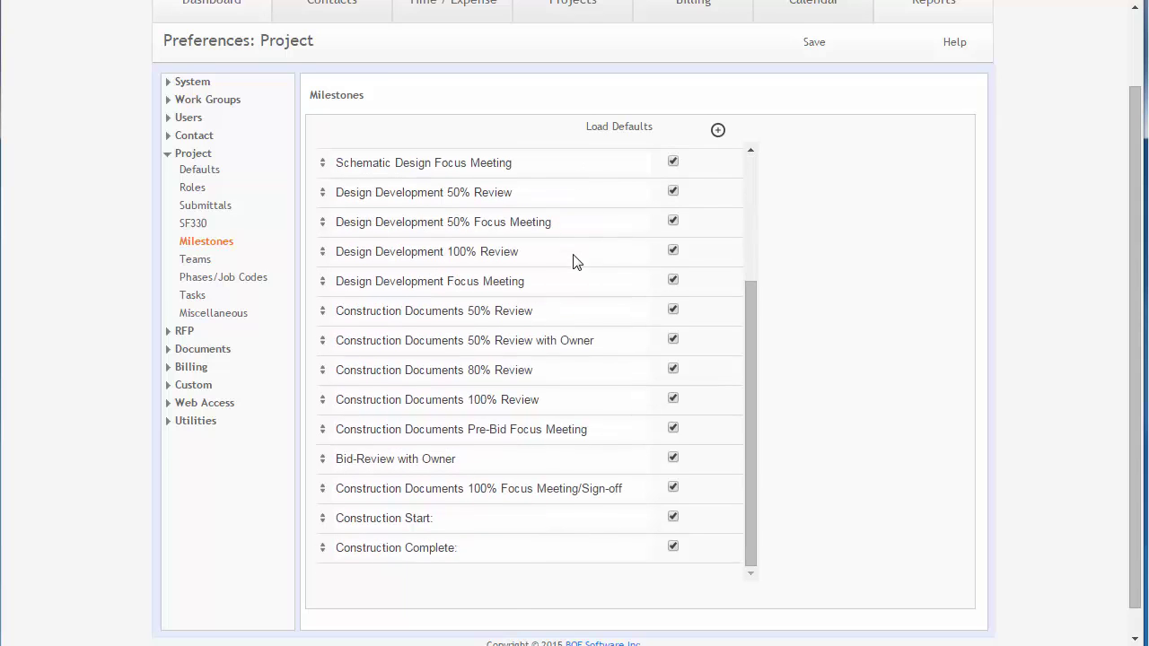
{"action": "scroll", "coordinate": [574, 255], "scroll_direction": "up", "scroll_amount": 4}
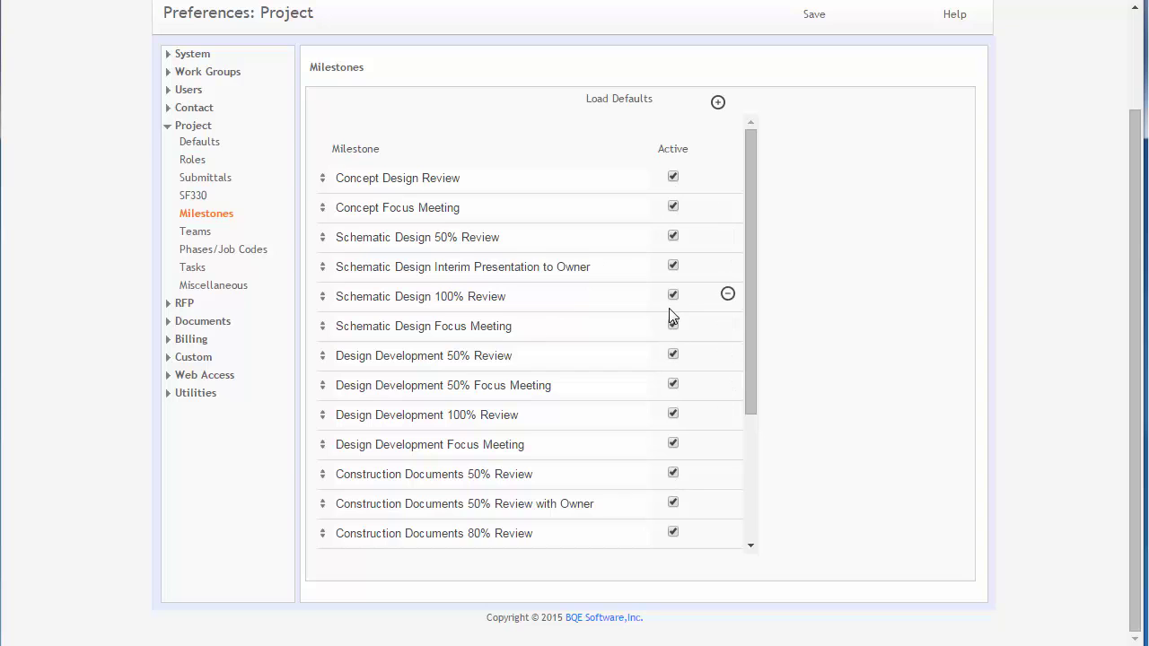
{"action": "scroll", "coordinate": [659, 308], "scroll_direction": "up", "scroll_amount": 2}
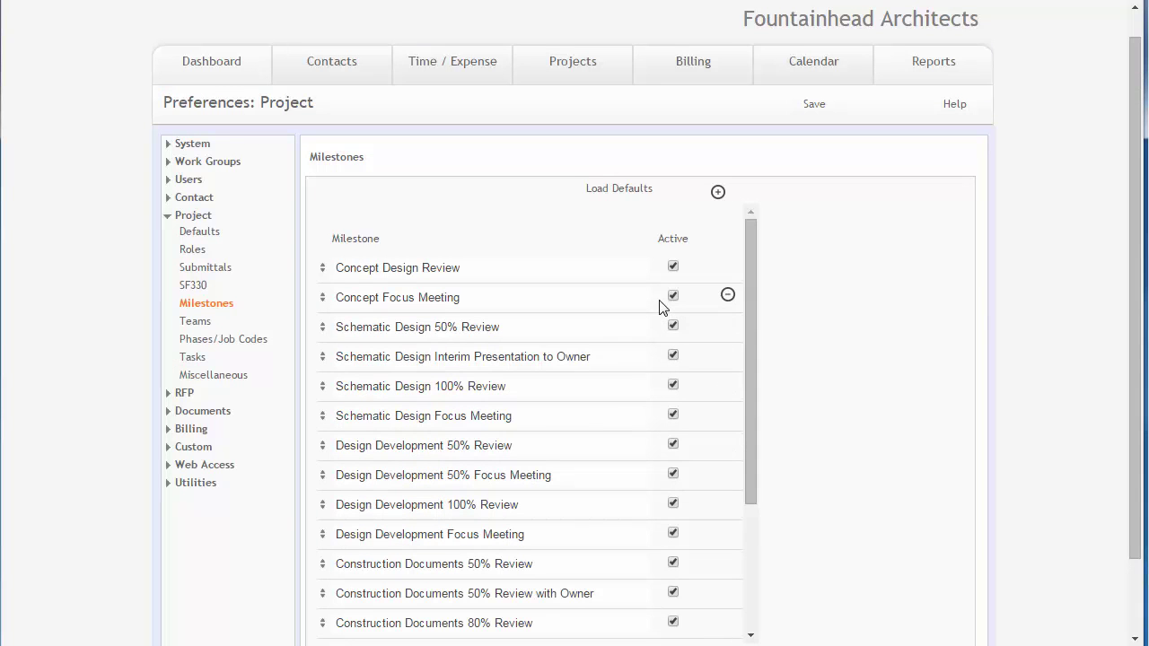
{"action": "scroll", "coordinate": [673, 270], "scroll_direction": "down", "scroll_amount": 5}
{"action": "scroll", "coordinate": [670, 409], "scroll_direction": "up", "scroll_amount": 3}
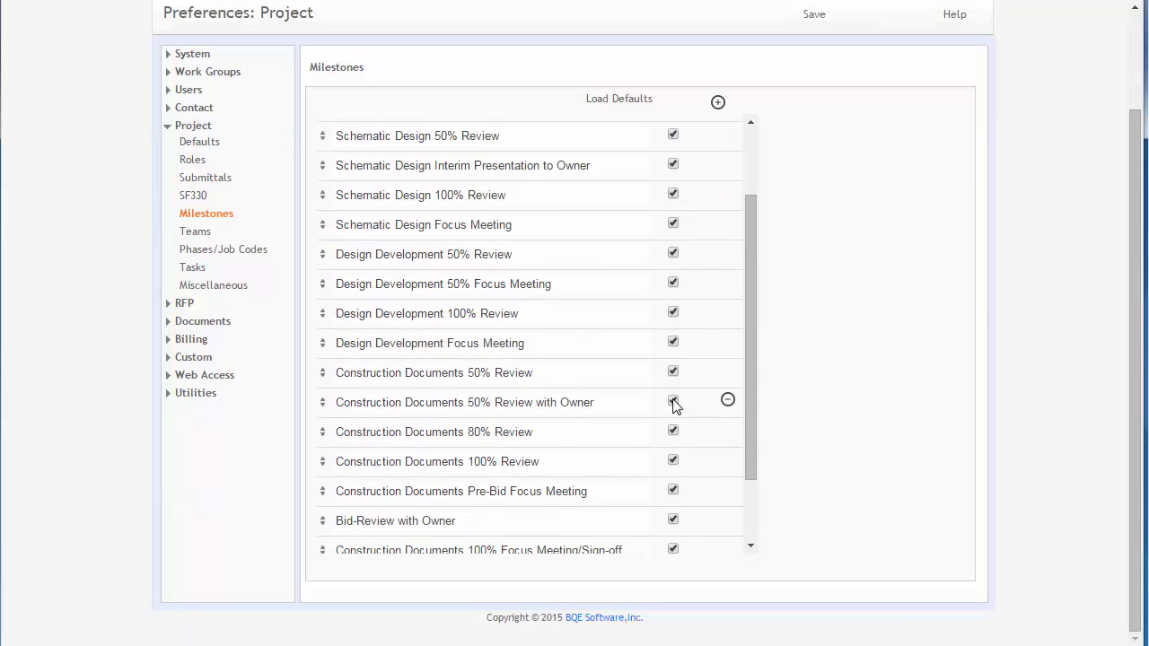
{"action": "scroll", "coordinate": [951, 327], "scroll_direction": "up", "scroll_amount": 2}
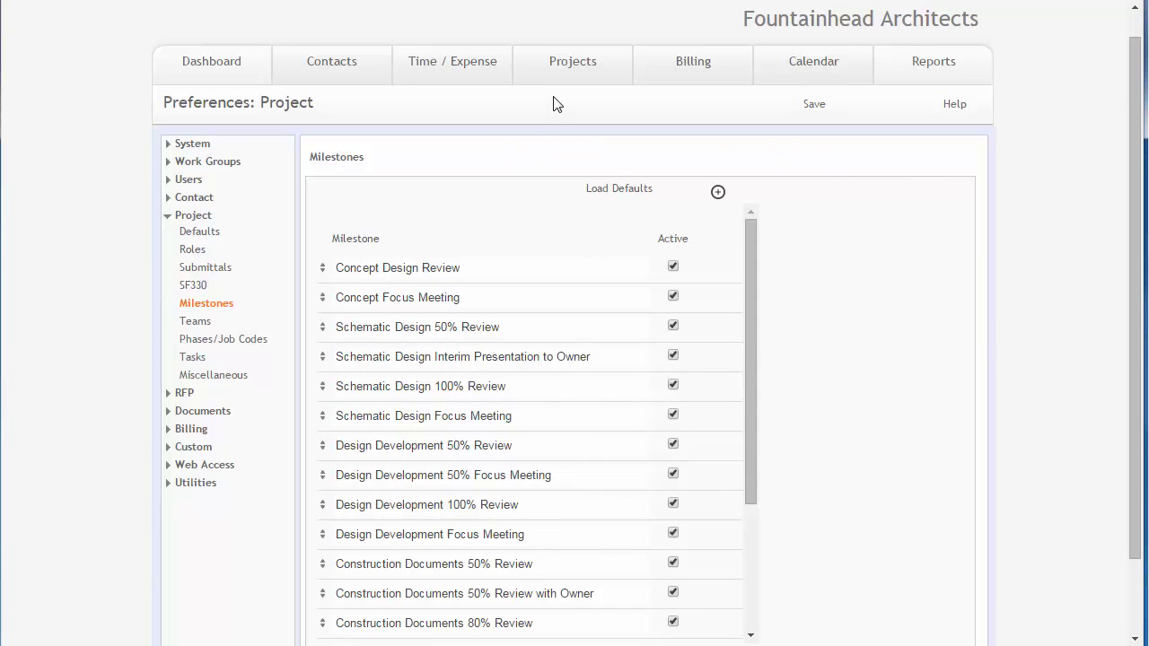
Step: Show the general info of project 13-01 Ferris Health Clinic with its contacts and milestones
{"action": "left_click", "coordinate": [565, 72]}
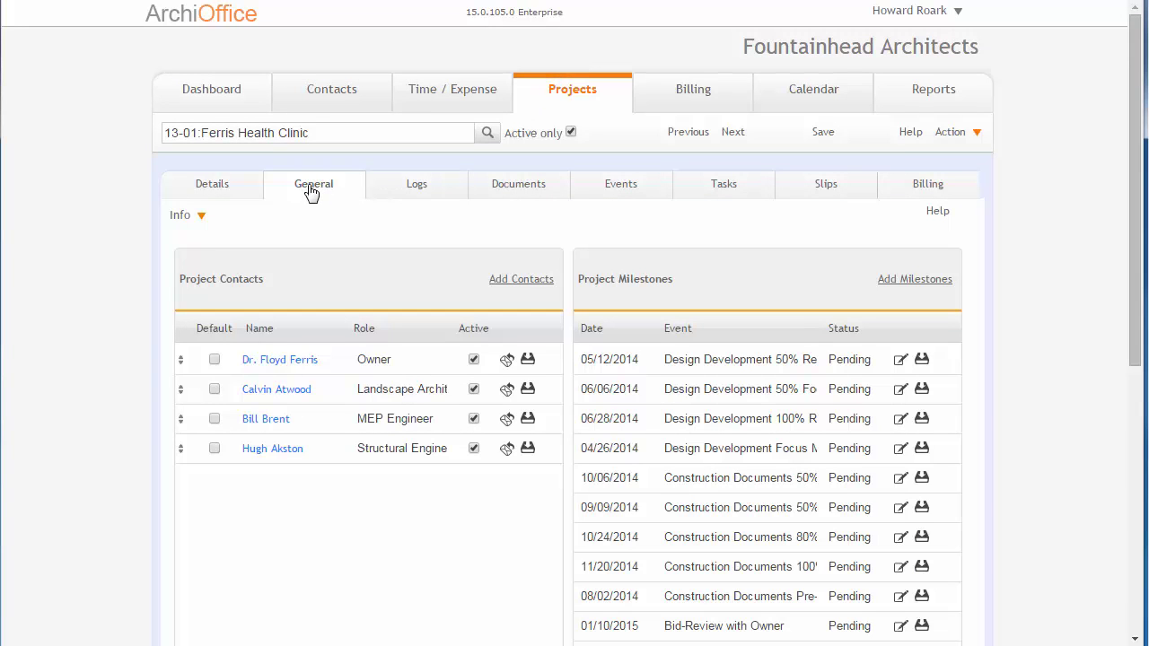
{"action": "left_click", "coordinate": [178, 215]}
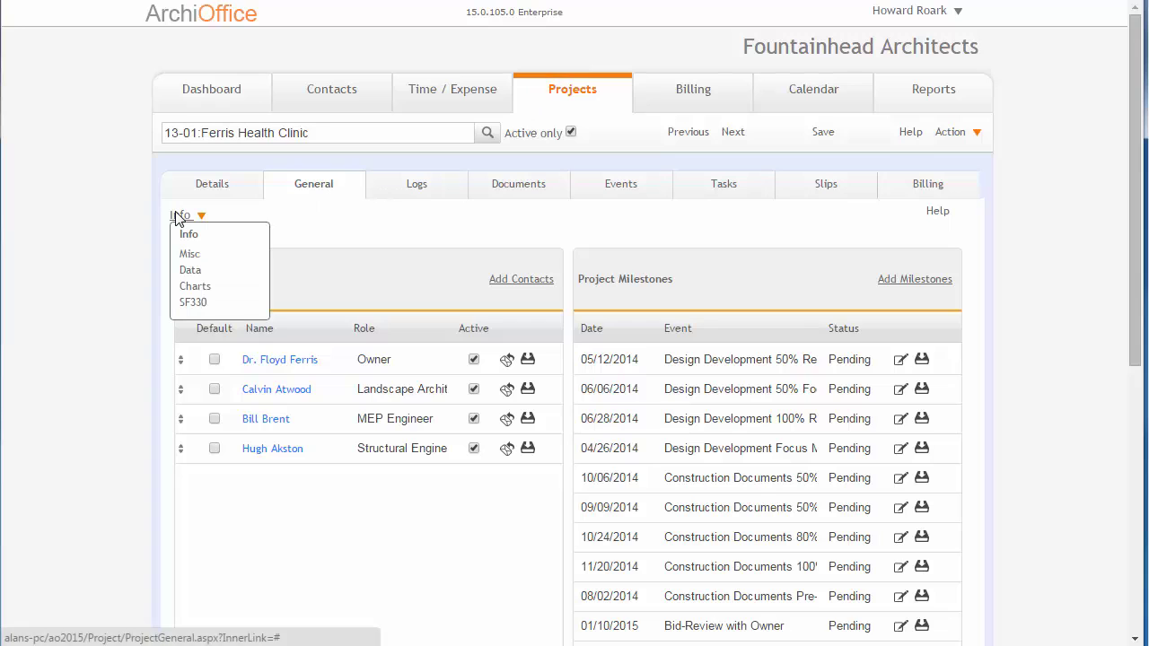
{"action": "left_click", "coordinate": [185, 235]}
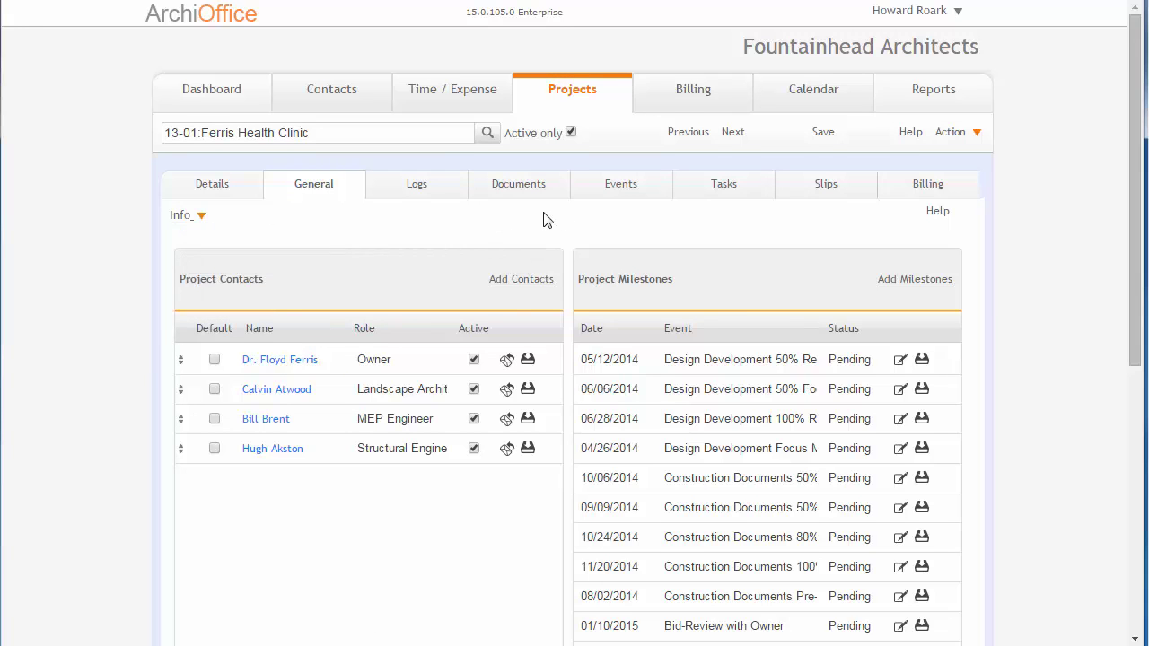
{"action": "scroll", "coordinate": [556, 214], "scroll_direction": "down", "scroll_amount": 3}
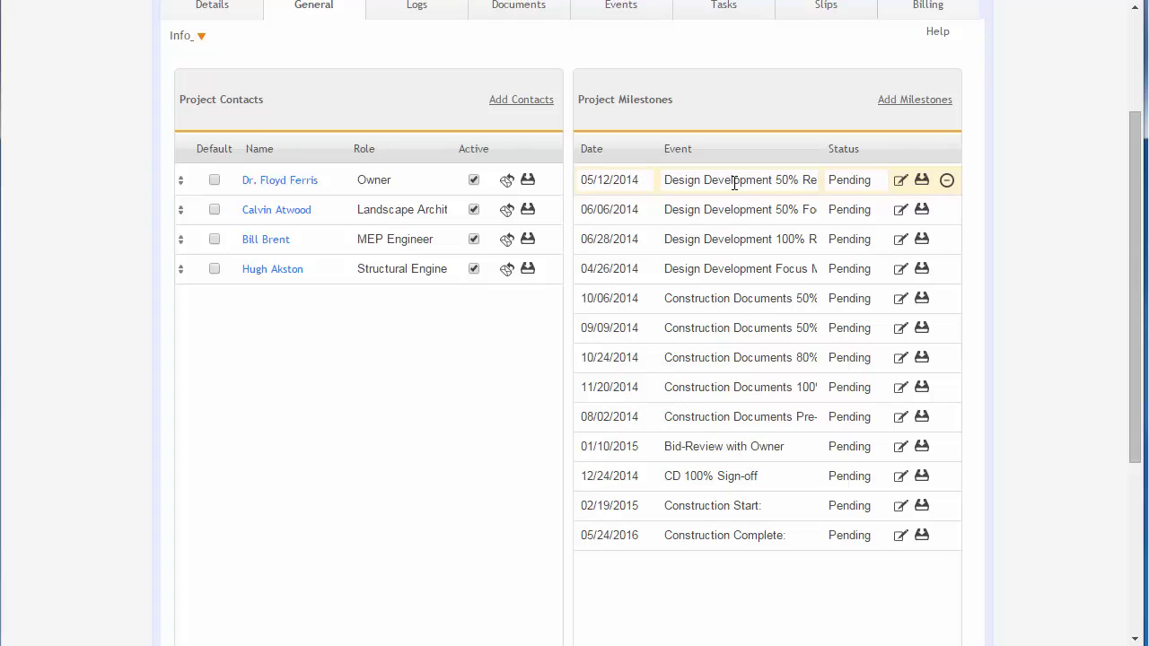
Step: Try the Achieved status on the Design Development 50% Review milestone and undo the change
{"action": "double_click", "coordinate": [868, 177]}
{"action": "type", "text": "Achieved"}
{"action": "key", "text": "ctrl+z"}
Step: Open the Design Development 50% Review milestone's calendar details and look over its date, documents, attendees and contacts
{"action": "left_click", "coordinate": [901, 185]}
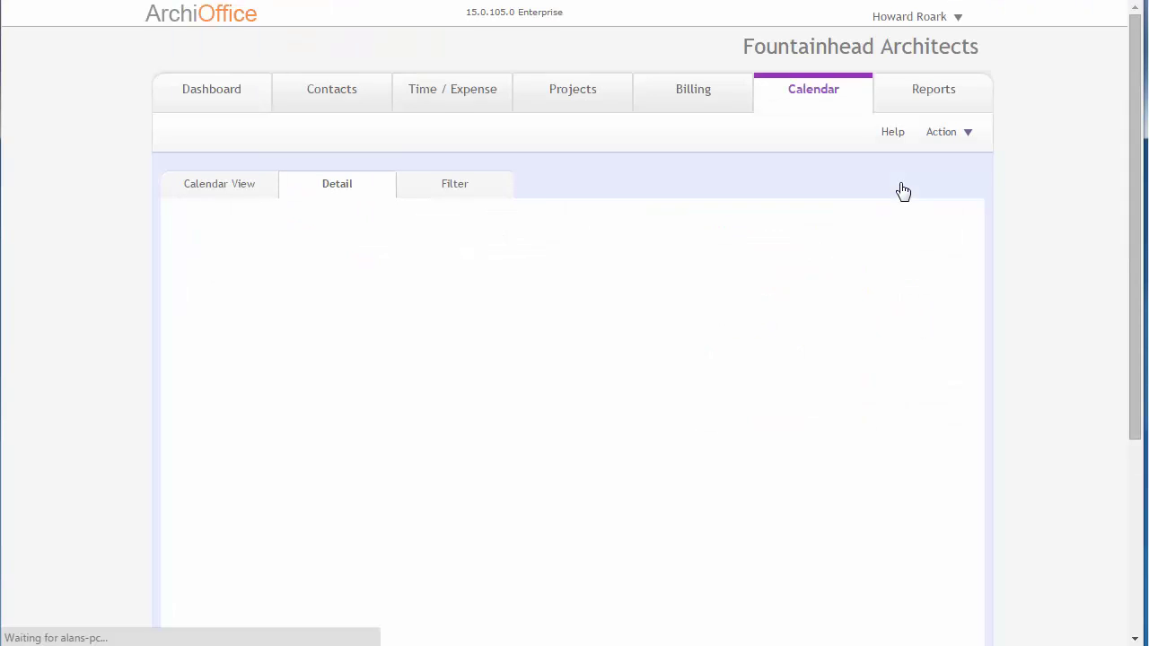
{"action": "scroll", "coordinate": [687, 231], "scroll_direction": "down", "scroll_amount": 2}
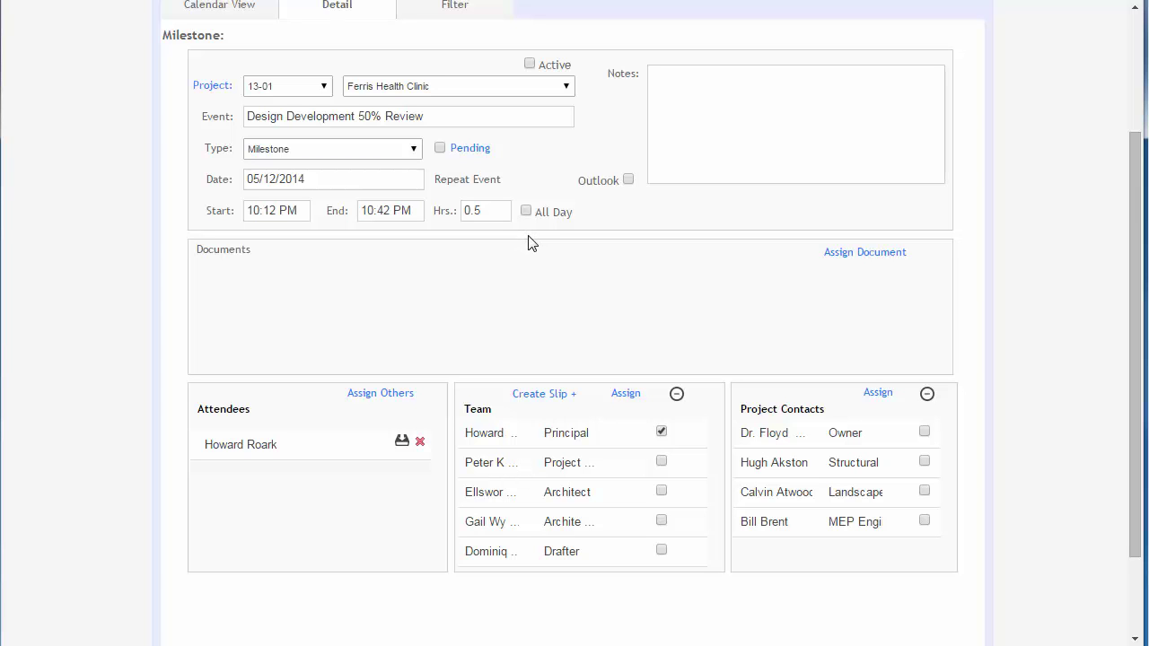
{"action": "scroll", "coordinate": [529, 243], "scroll_direction": "up", "scroll_amount": 3}
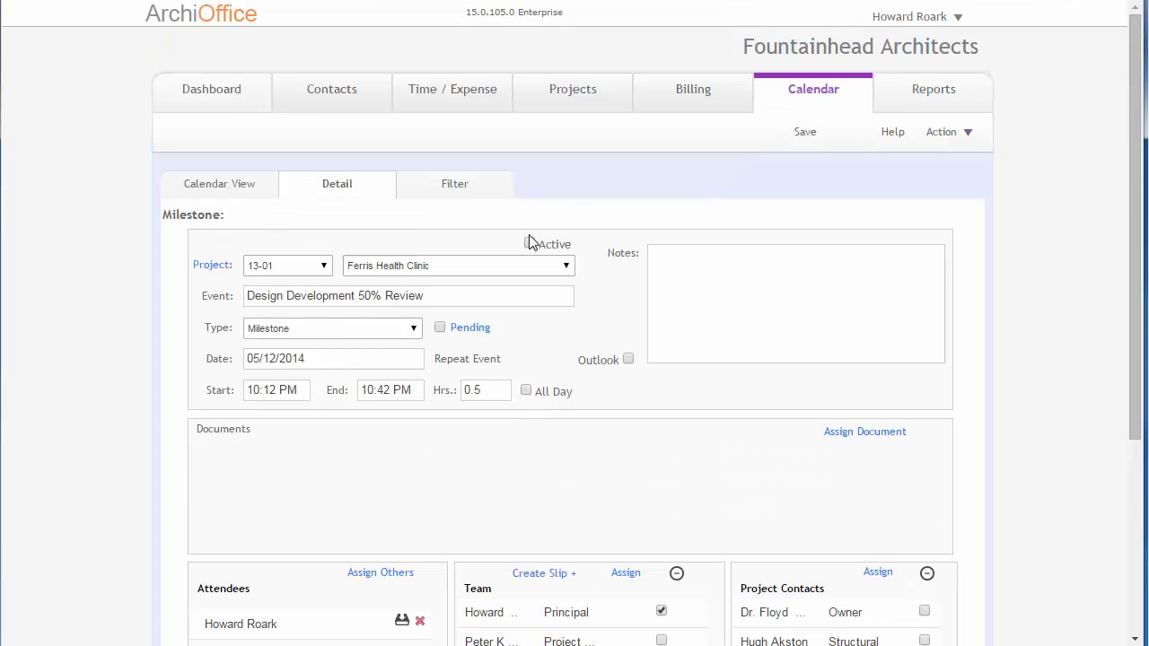
Step: Return to project 13-01 Ferris Health Clinic and bring up the milestones in its general info
{"action": "left_click", "coordinate": [584, 98]}
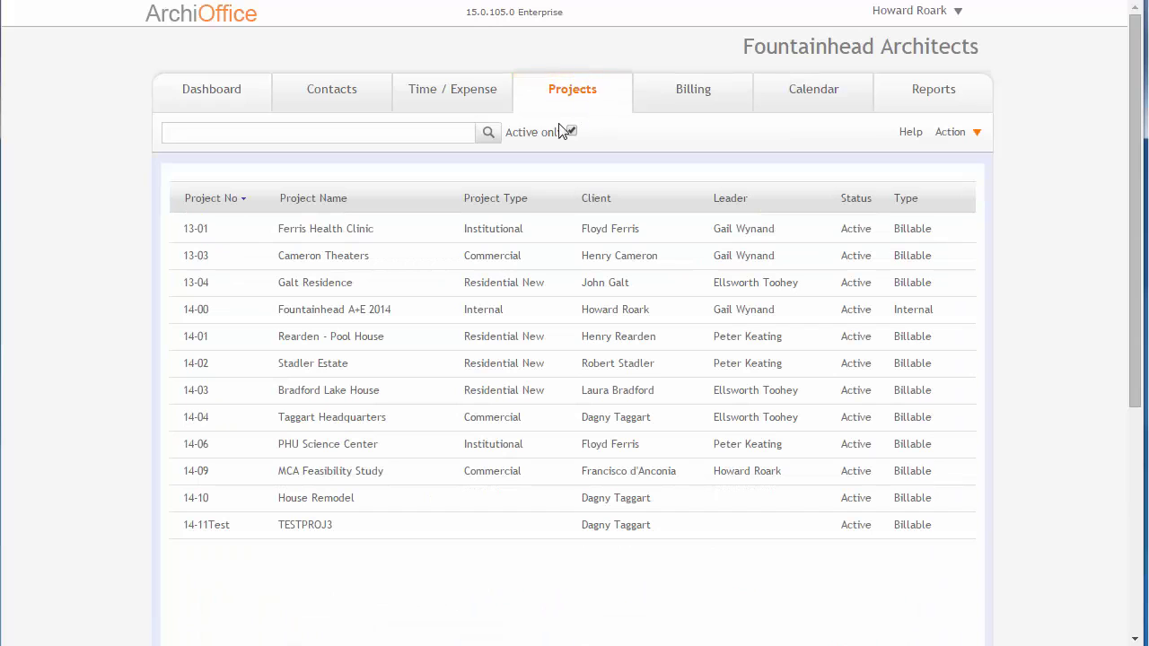
{"action": "left_click", "coordinate": [361, 228]}
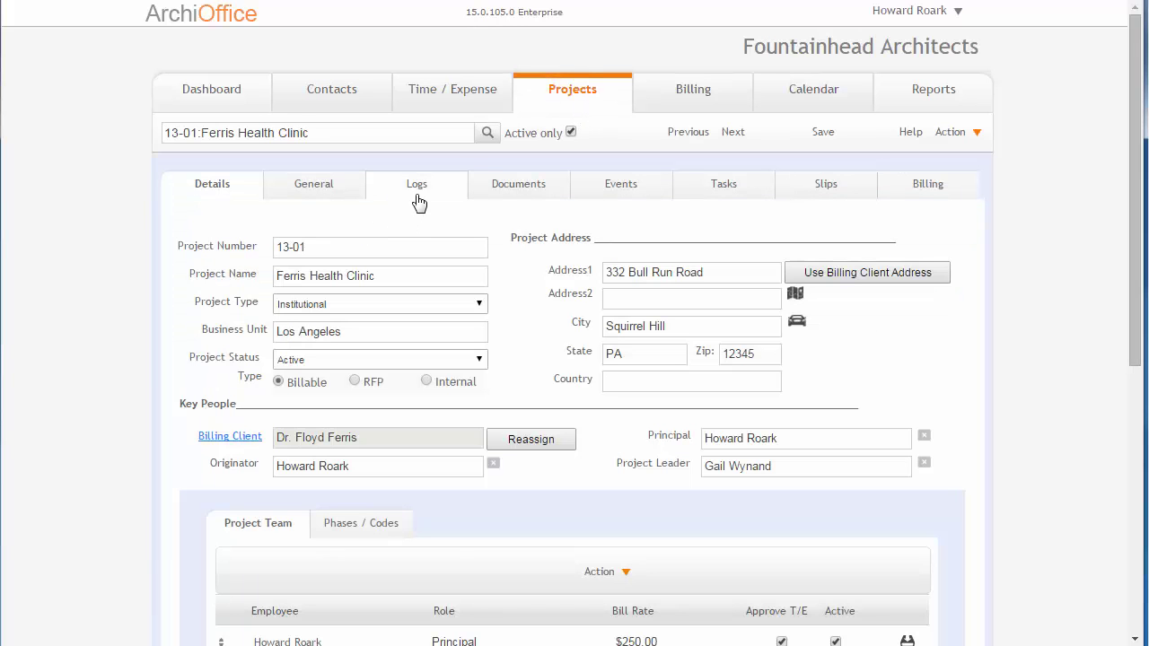
{"action": "left_click", "coordinate": [422, 190]}
{"action": "left_click", "coordinate": [191, 214]}
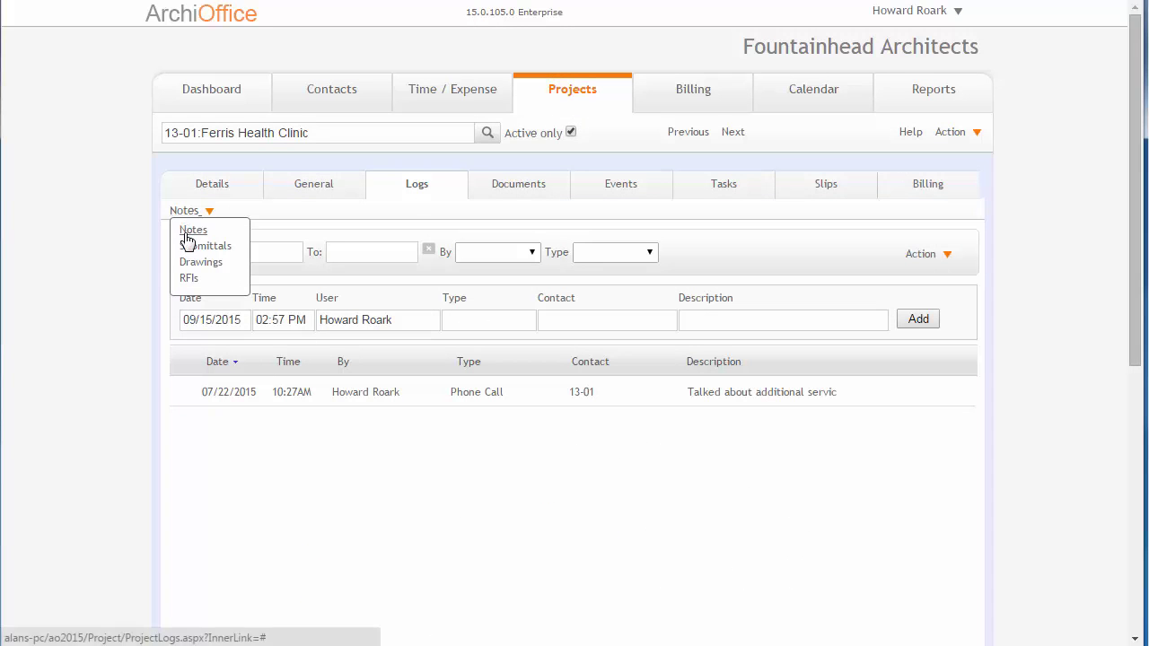
{"action": "left_click", "coordinate": [320, 185]}
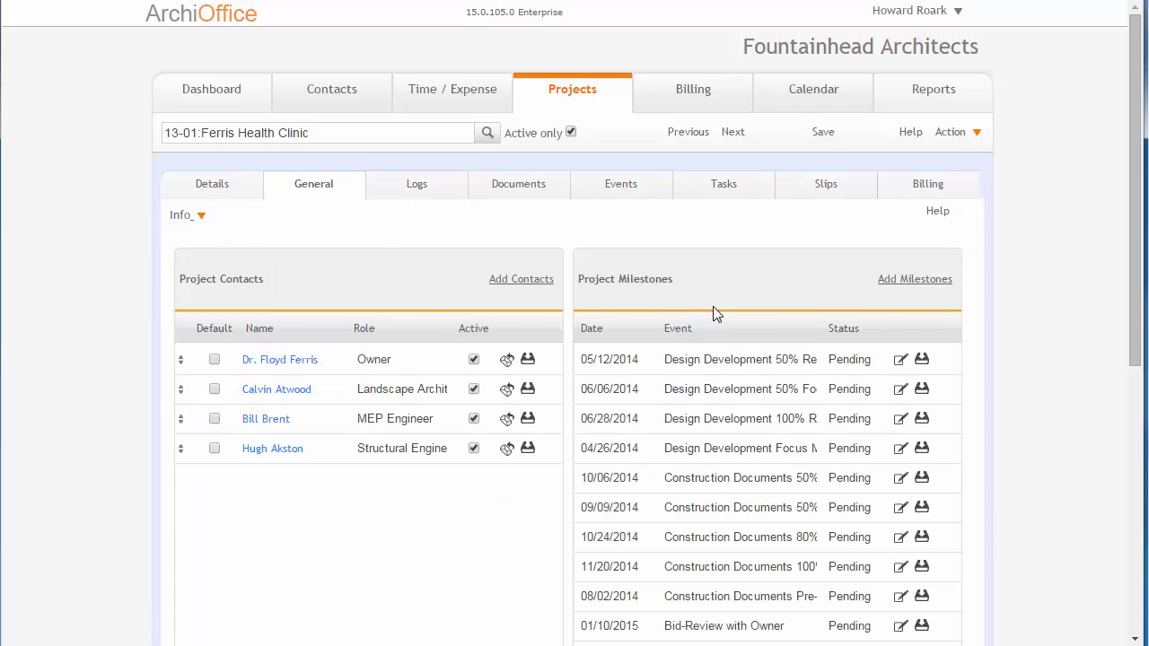
{"action": "scroll", "coordinate": [785, 275], "scroll_direction": "down", "scroll_amount": 2}
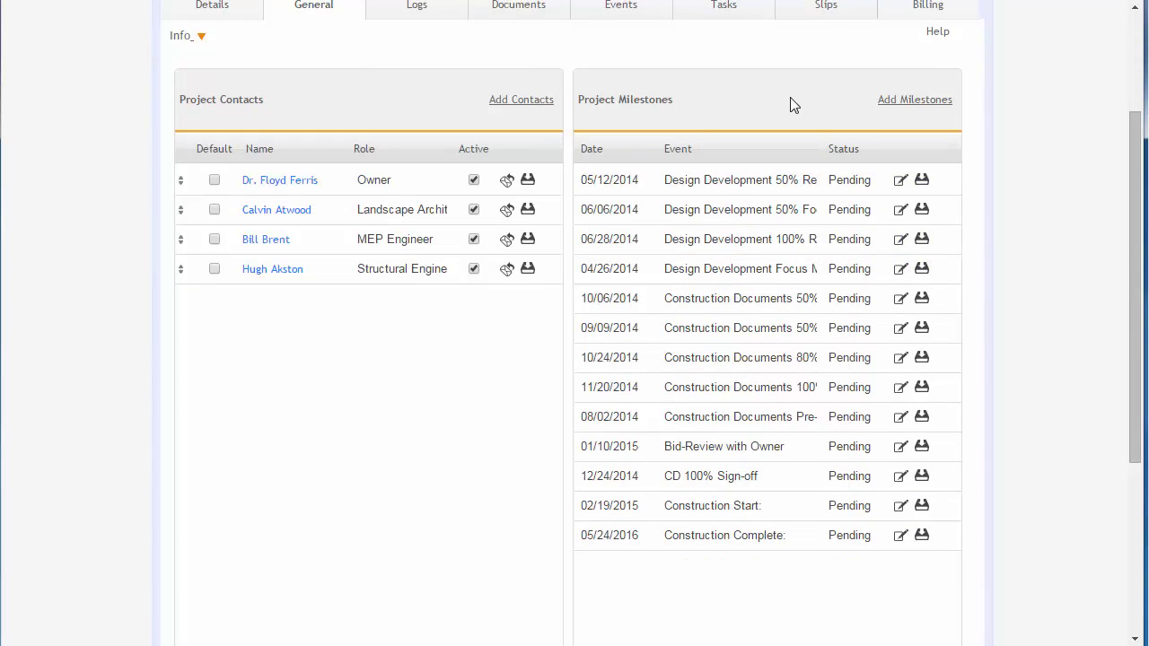
{"action": "left_click", "coordinate": [903, 100]}
{"action": "scroll", "coordinate": [902, 106], "scroll_direction": "down", "scroll_amount": 2}
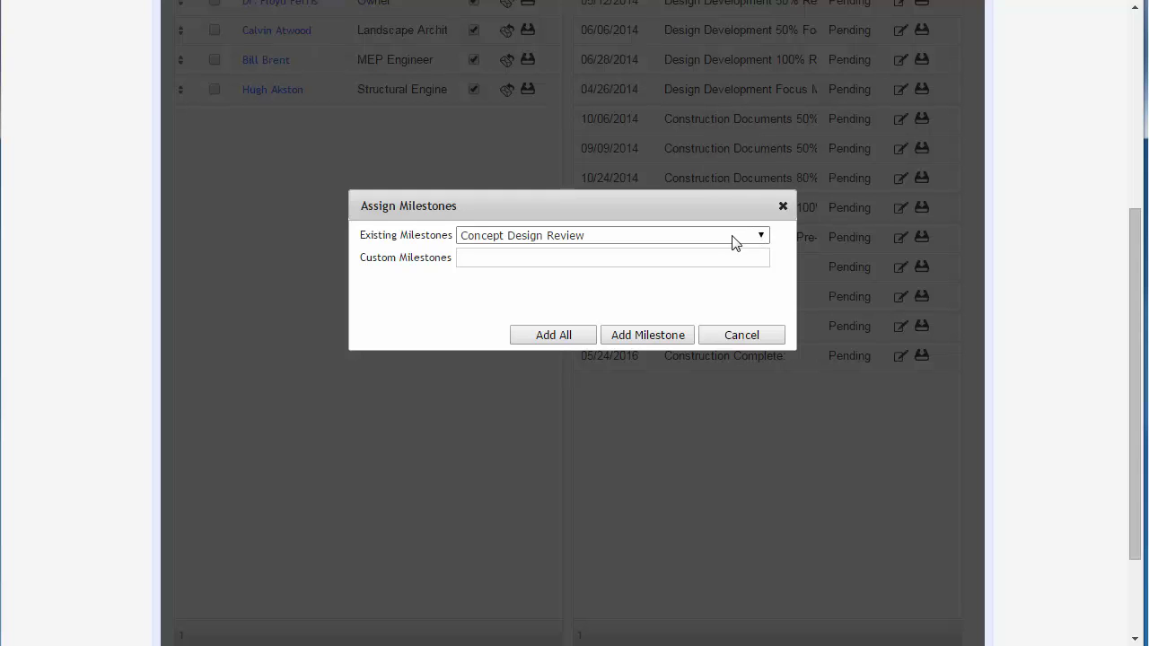
{"action": "left_click", "coordinate": [783, 207]}
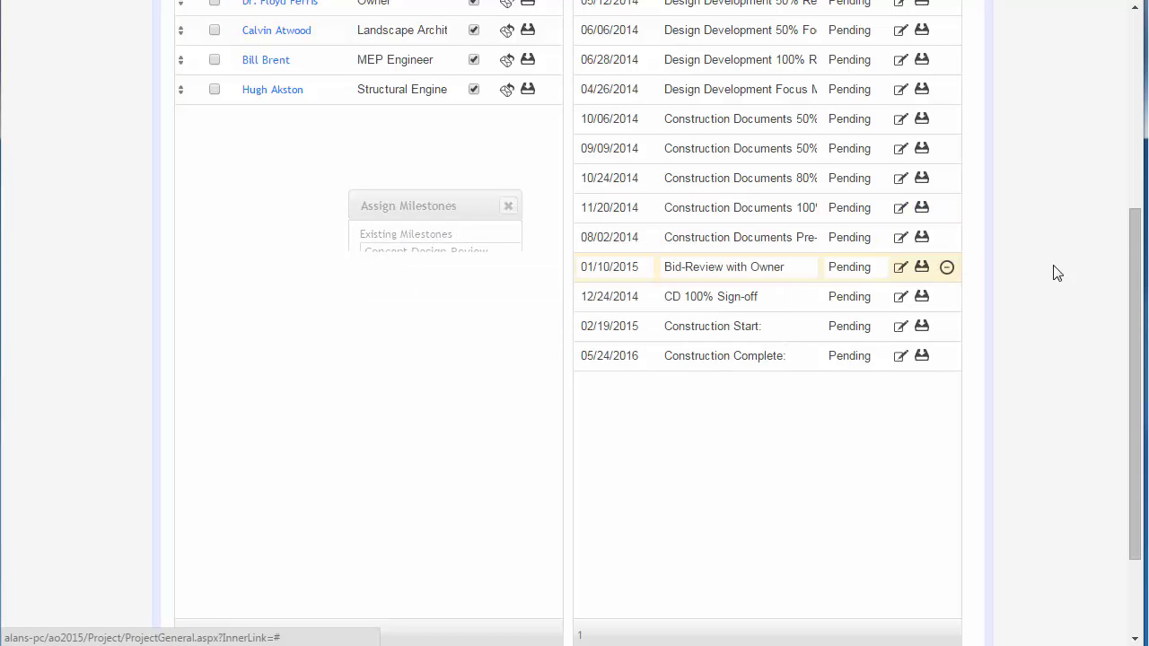
{"action": "scroll", "coordinate": [1054, 271], "scroll_direction": "up", "scroll_amount": 2}
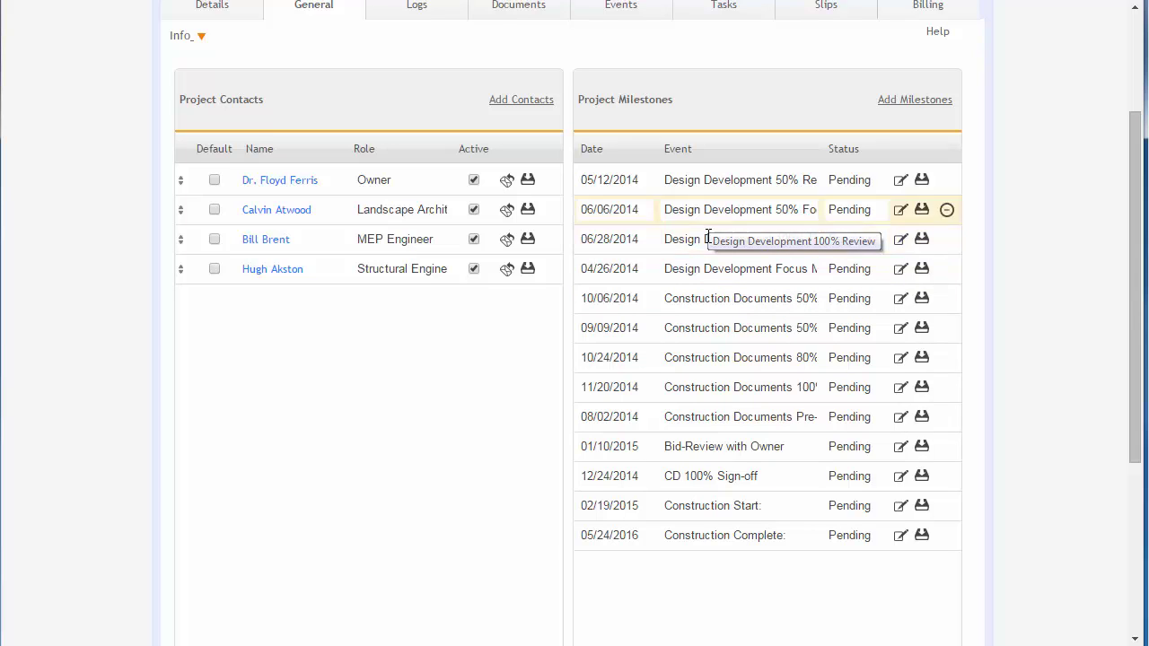
Step: Assign all remaining existing milestones to the Ferris Health Clinic project at once
{"action": "left_click", "coordinate": [928, 103]}
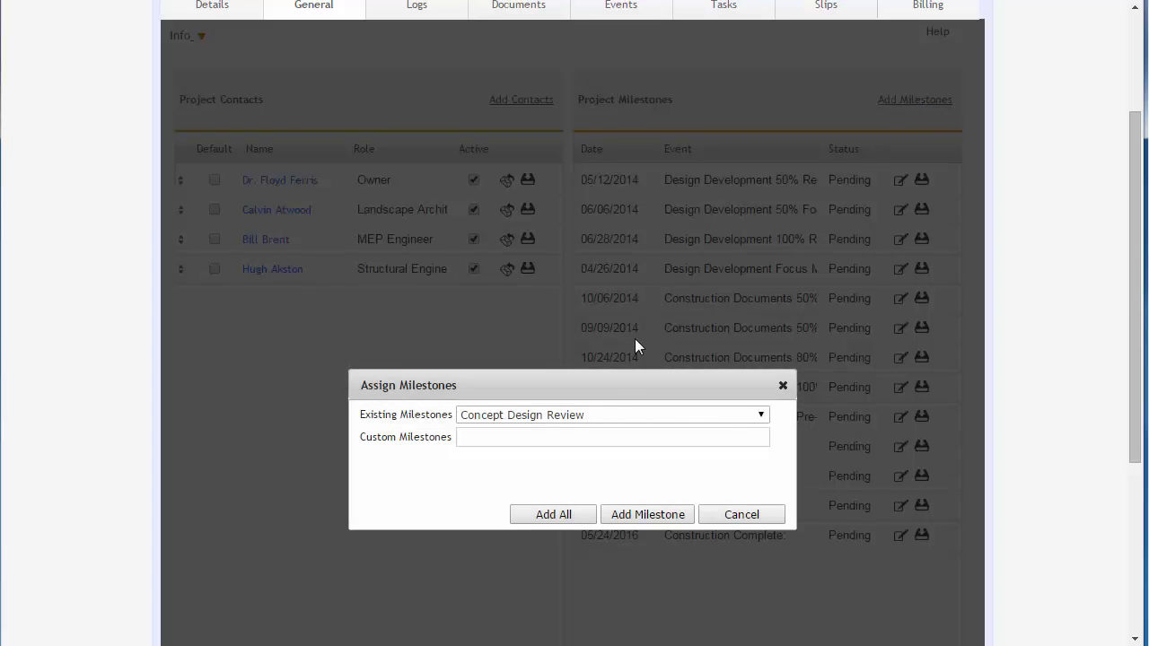
{"action": "left_click", "coordinate": [602, 413]}
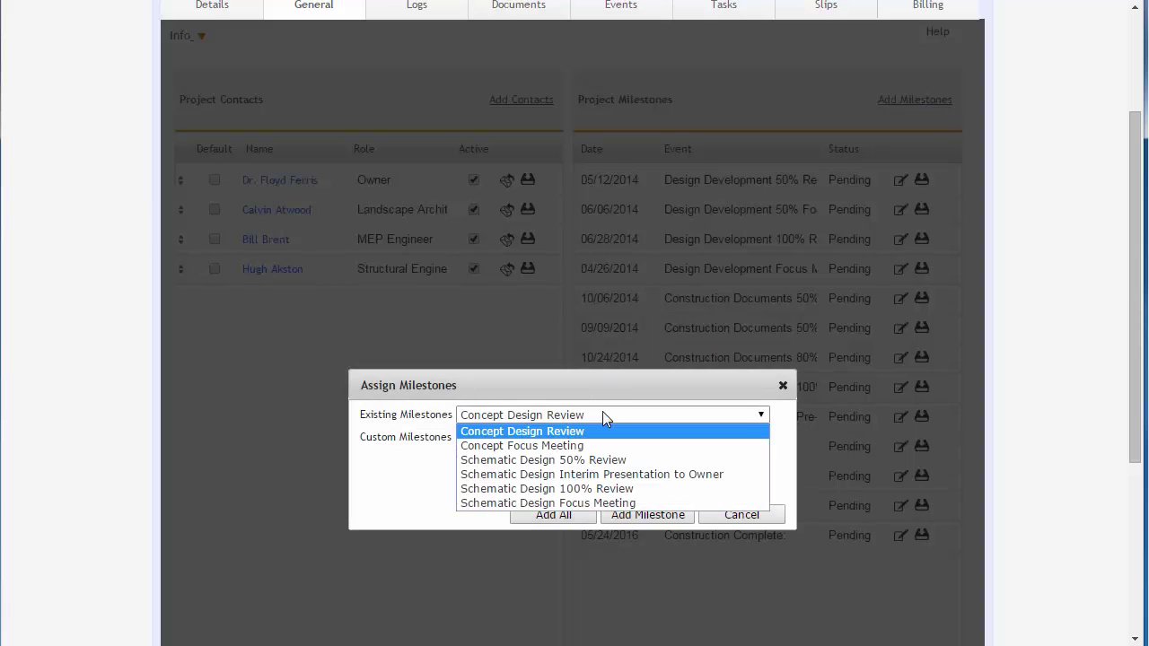
{"action": "left_click", "coordinate": [508, 433]}
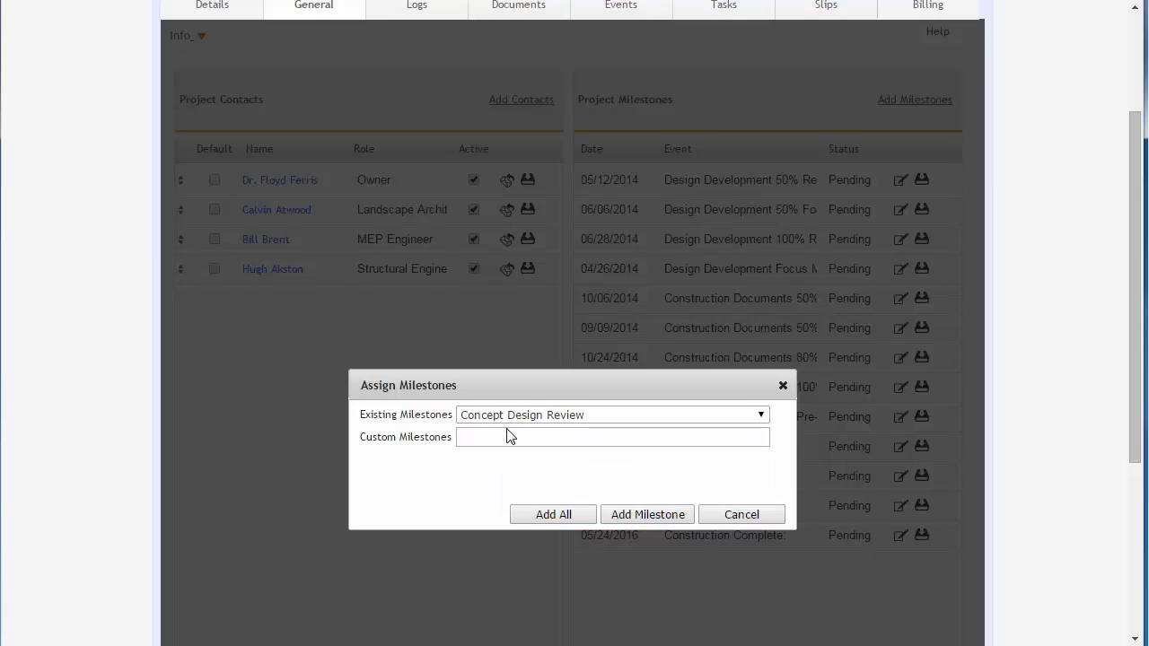
{"action": "left_click", "coordinate": [556, 514]}
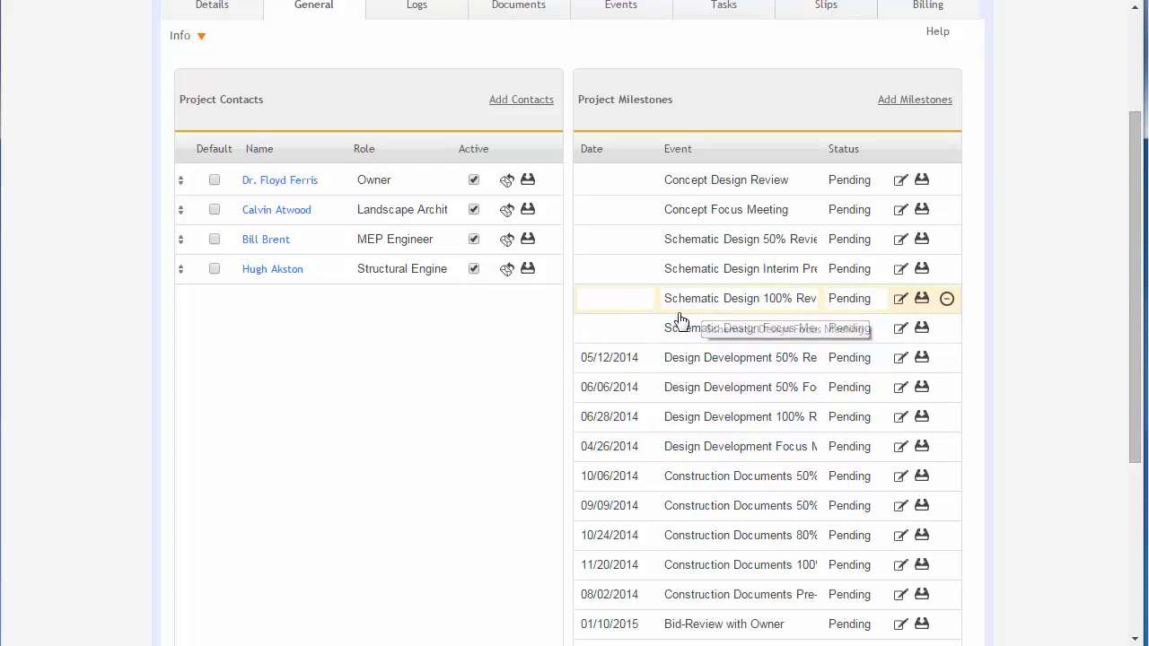
Step: Change the Concept Design Review milestone's status to Achieved, leaving its date empty
{"action": "left_click", "coordinate": [611, 181]}
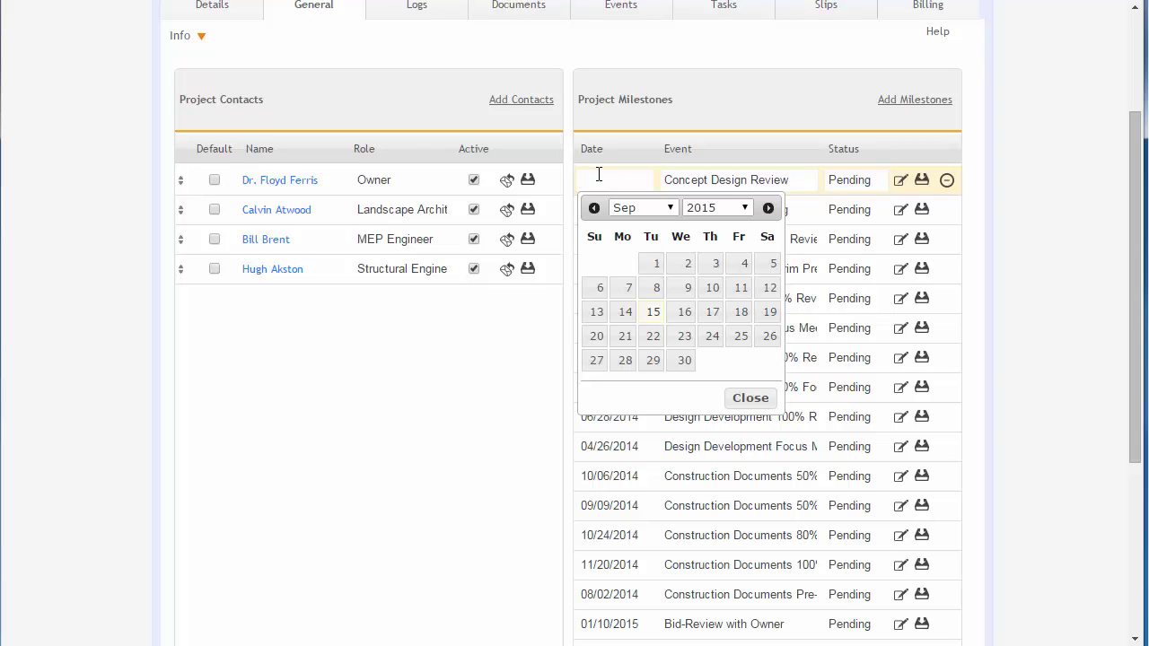
{"action": "left_click", "coordinate": [803, 137]}
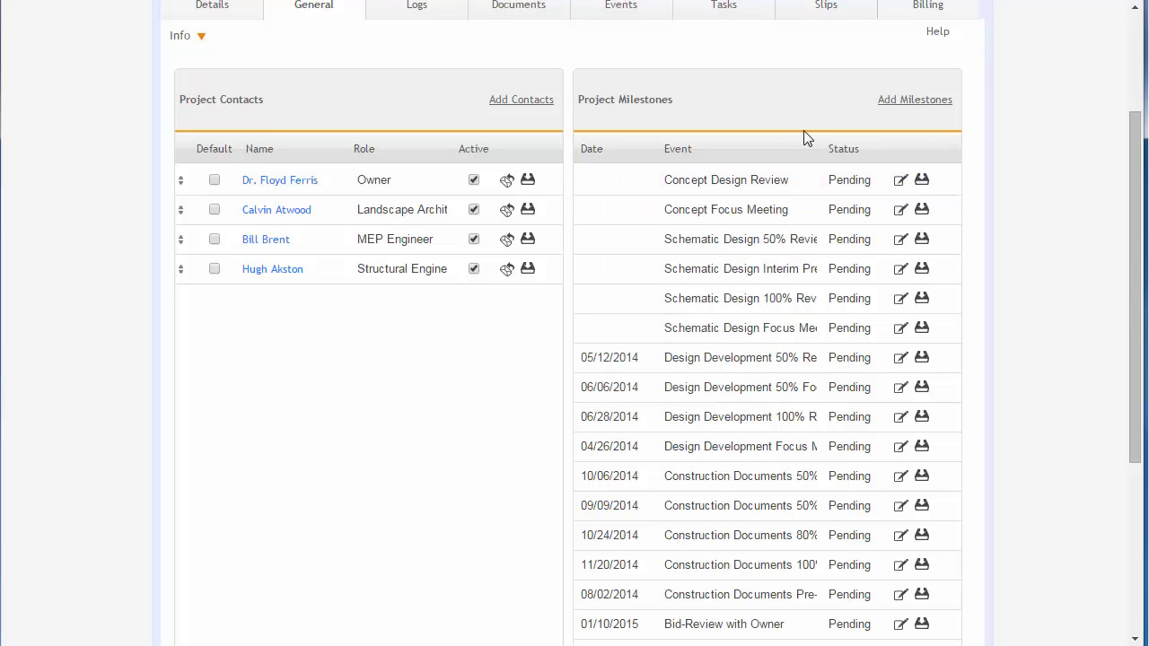
{"action": "left_click", "coordinate": [846, 181]}
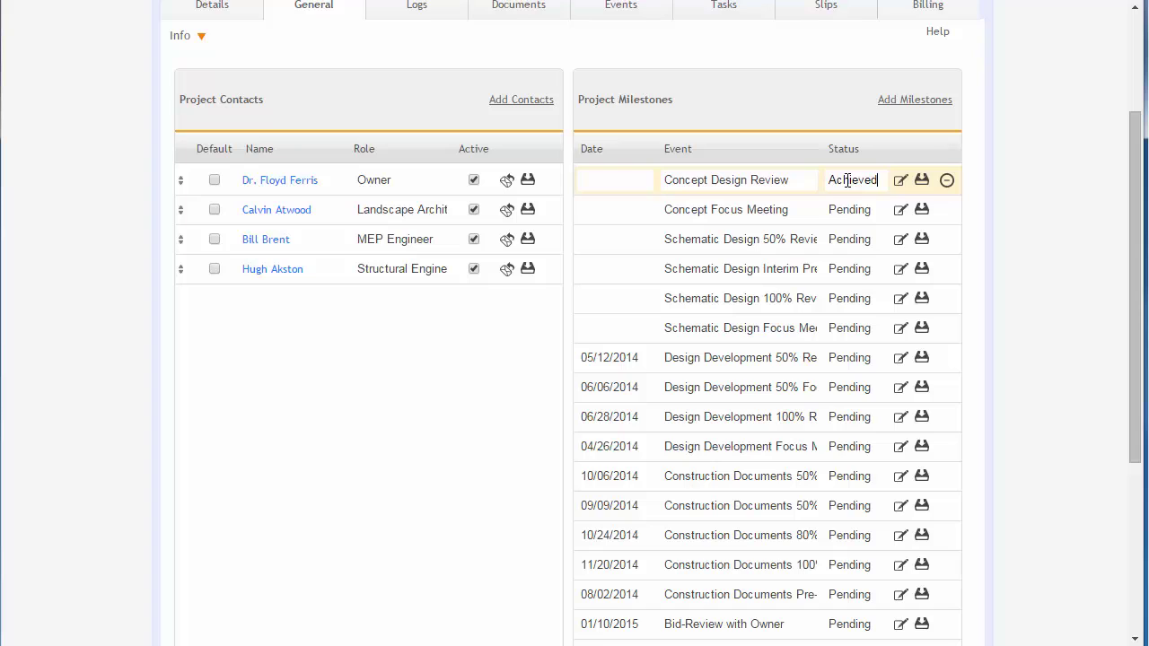
{"action": "left_click", "coordinate": [922, 181]}
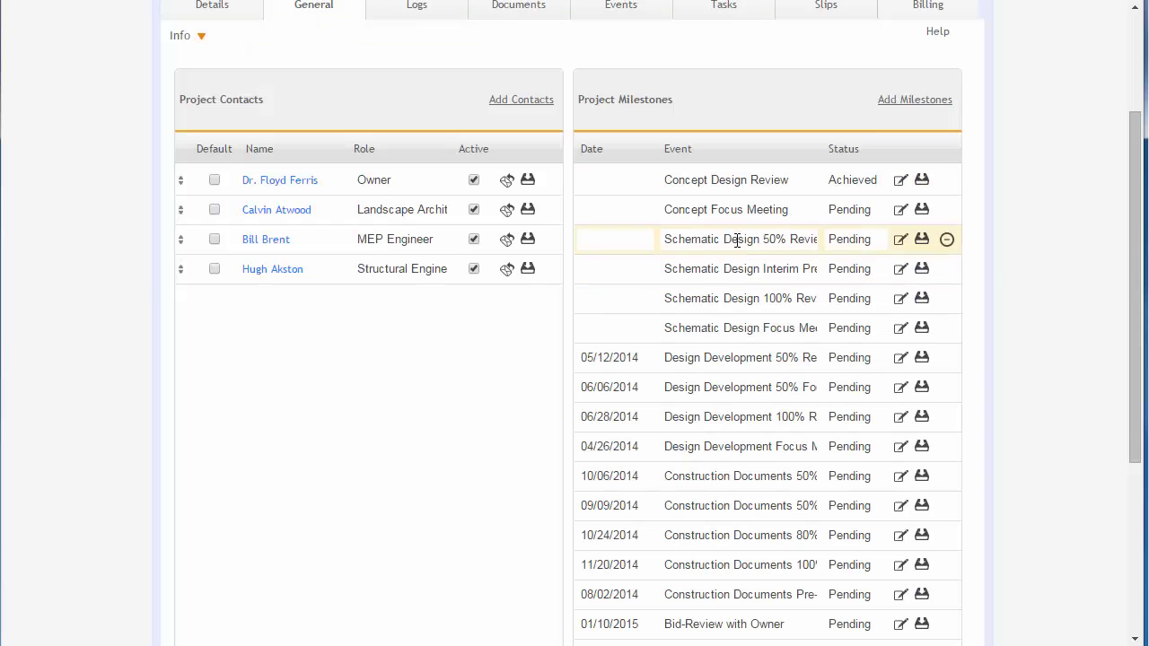
Step: Add a custom milestone named Custom Test Milestone to the Ferris Health Clinic project
{"action": "left_click", "coordinate": [900, 104]}
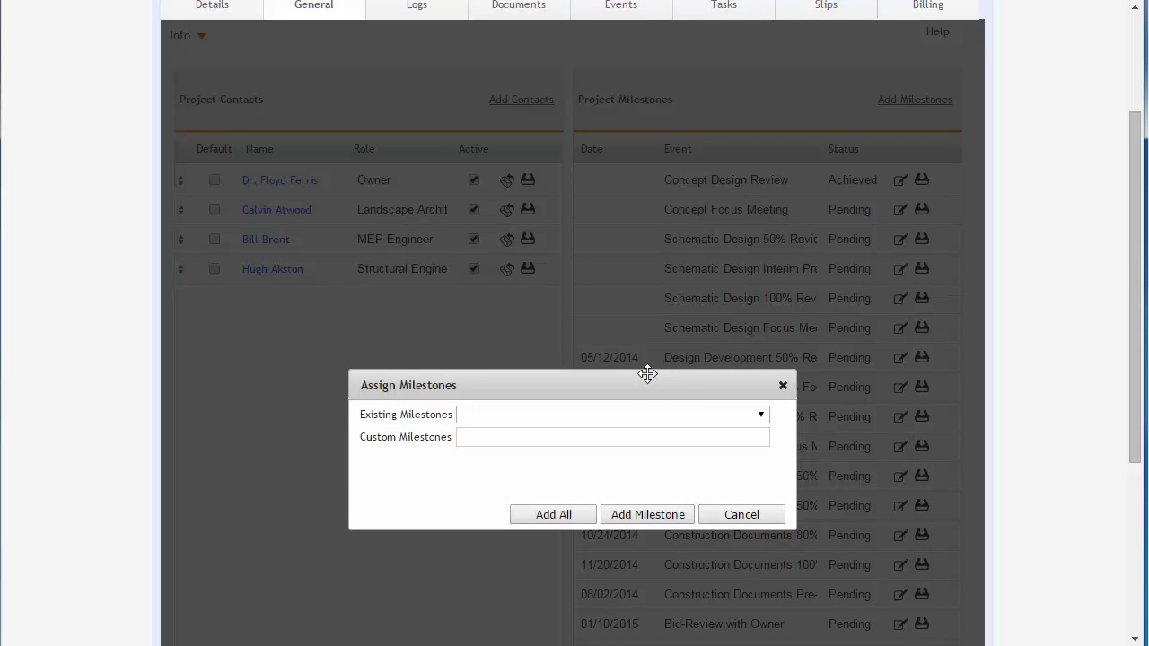
{"action": "left_click", "coordinate": [489, 437]}
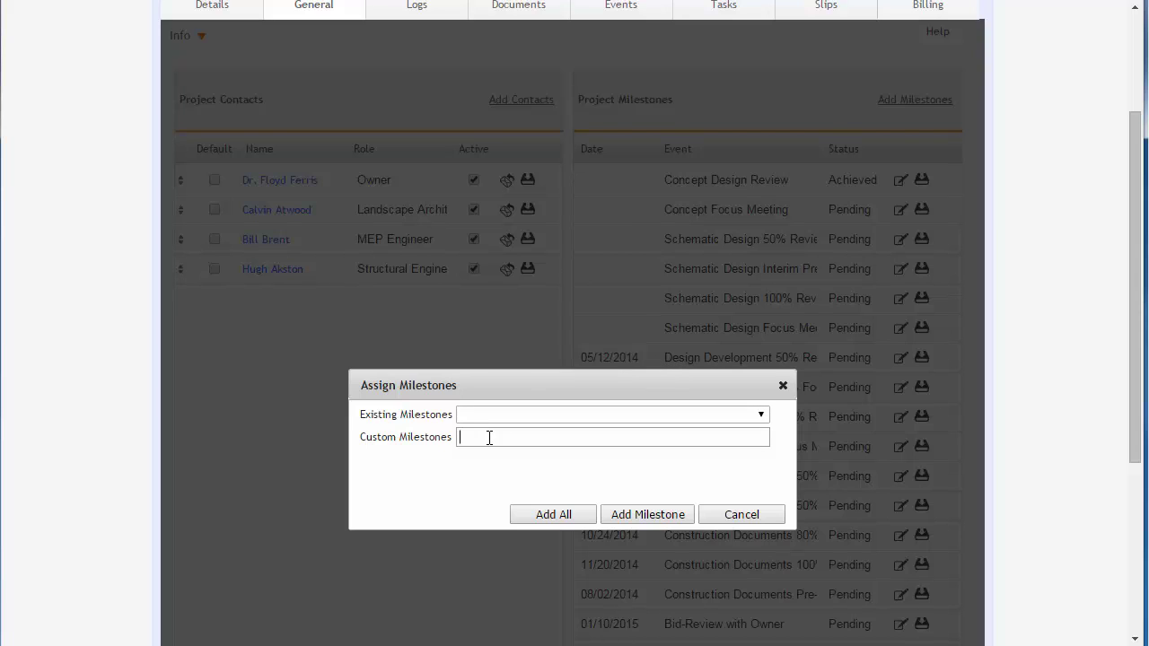
{"action": "type", "text": "Custom Test Milestone"}
{"action": "left_click", "coordinate": [642, 518]}
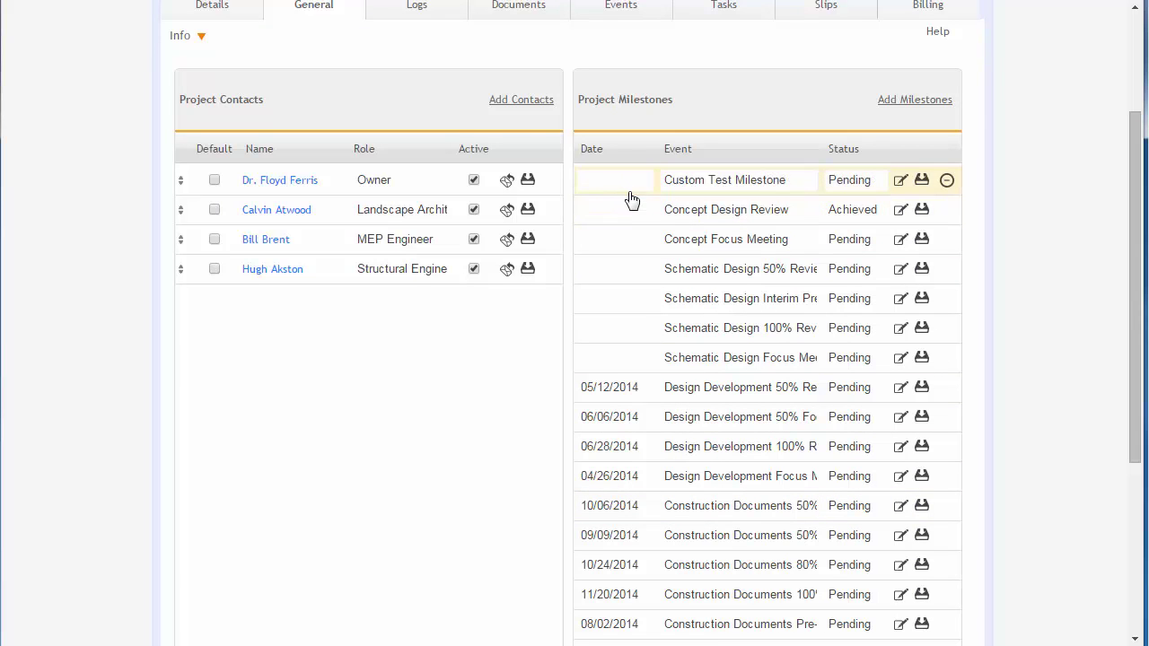
Step: Open the project preferences for teams and look over the defined teams and their members
{"action": "scroll", "coordinate": [628, 200], "scroll_direction": "up", "scroll_amount": 1}
{"action": "scroll", "coordinate": [637, 205], "scroll_direction": "up", "scroll_amount": 1}
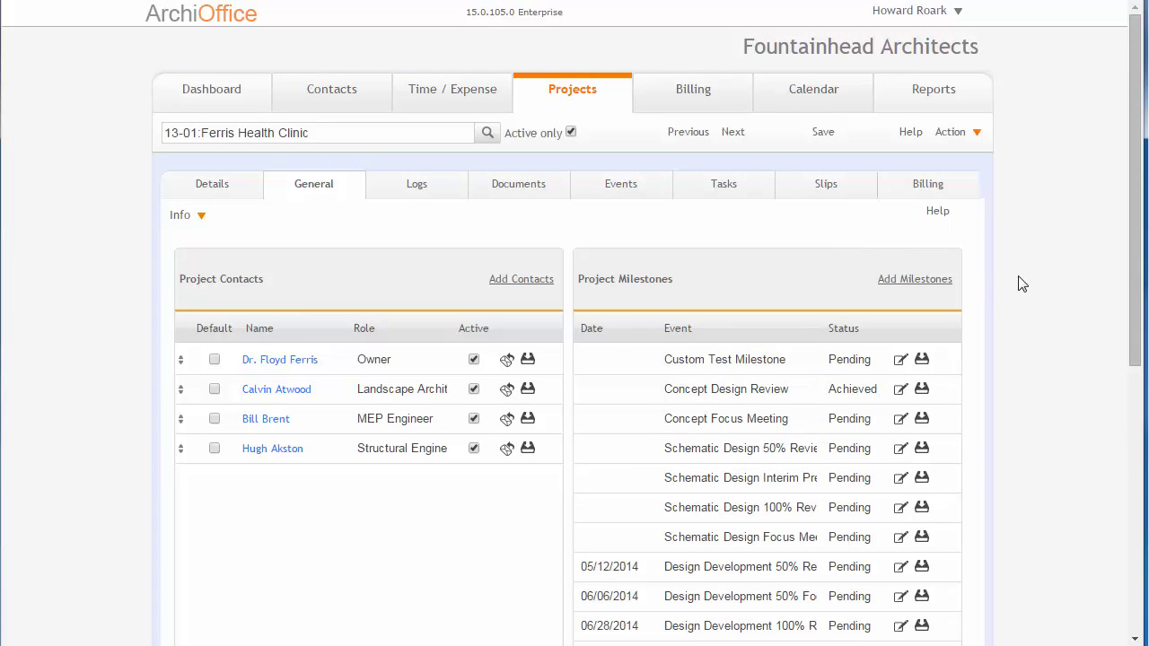
{"action": "scroll", "coordinate": [1024, 321], "scroll_direction": "down", "scroll_amount": 2}
{"action": "scroll", "coordinate": [1024, 320], "scroll_direction": "up", "scroll_amount": 2}
{"action": "left_click", "coordinate": [920, 13]}
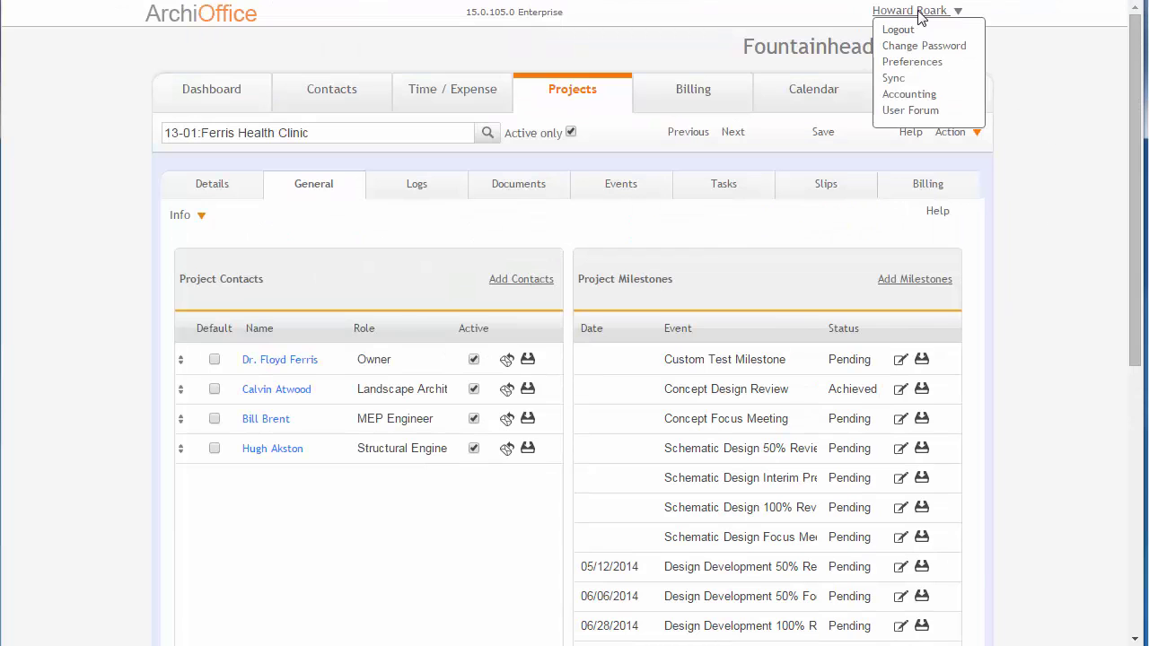
{"action": "left_click", "coordinate": [911, 63]}
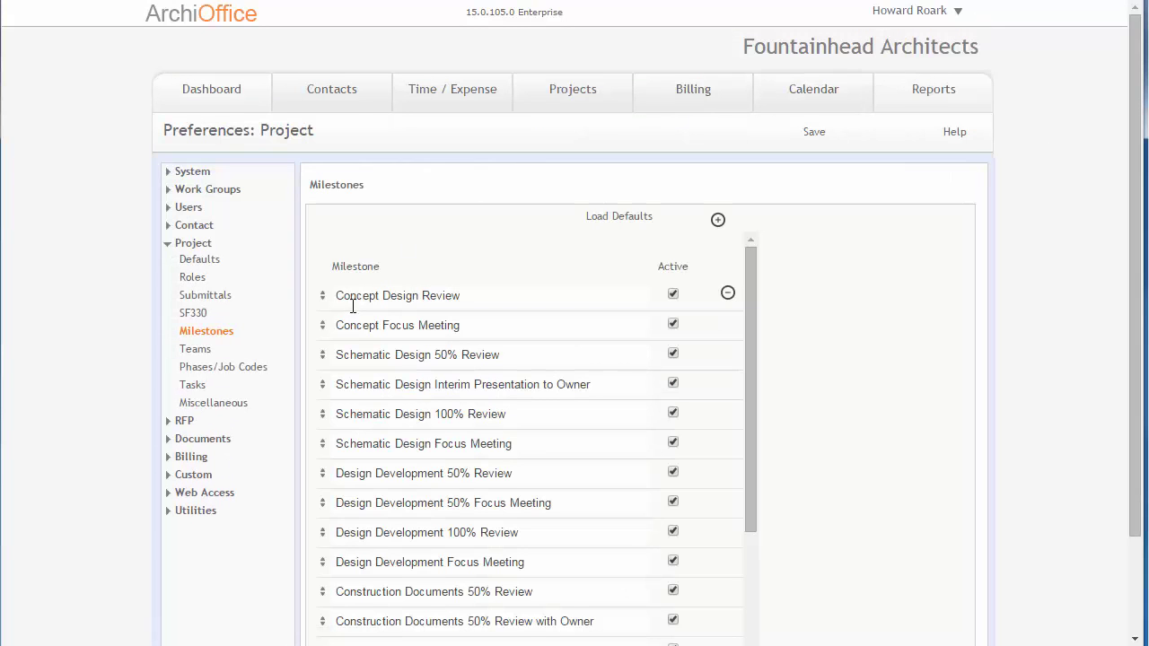
{"action": "left_click", "coordinate": [195, 348]}
{"action": "scroll", "coordinate": [135, 348], "scroll_direction": "down", "scroll_amount": 2}
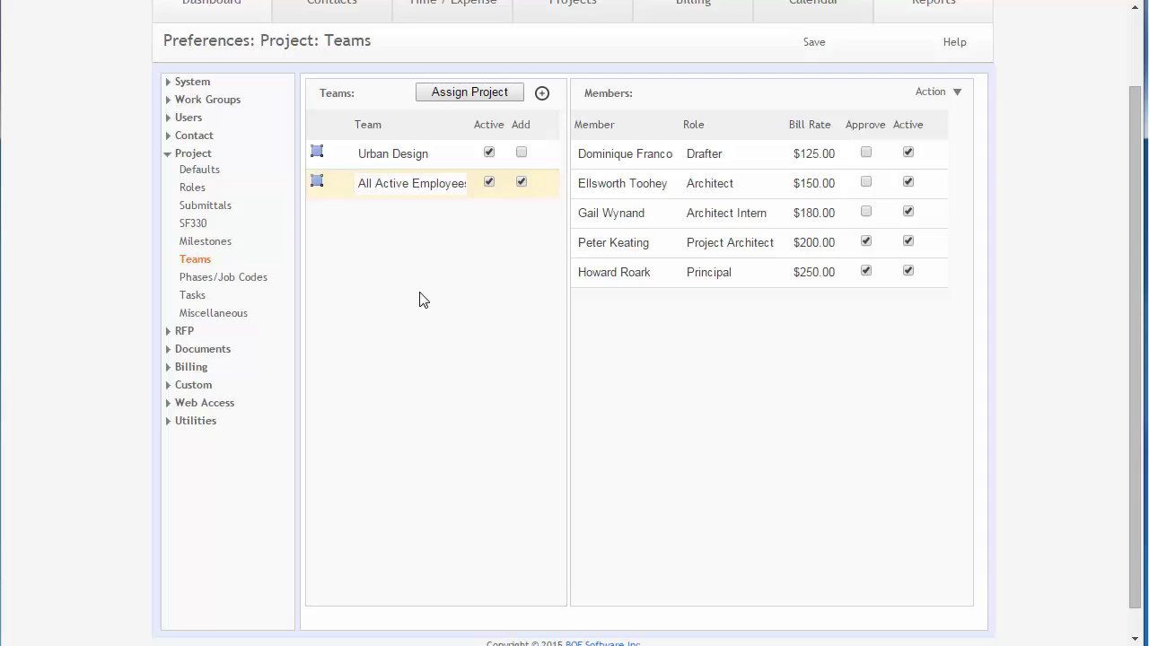
Step: Delete the Urban Design team from the project teams and confirm its removal
{"action": "mouse_move", "coordinate": [398, 160]}
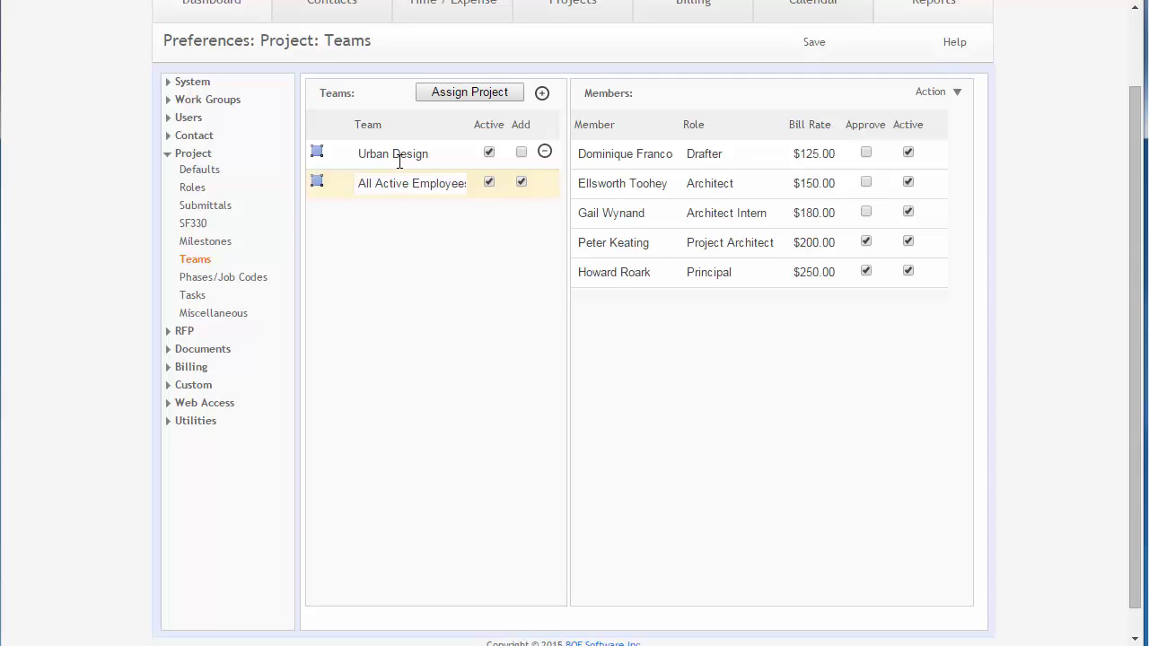
{"action": "left_click", "coordinate": [546, 155]}
{"action": "left_click", "coordinate": [618, 101]}
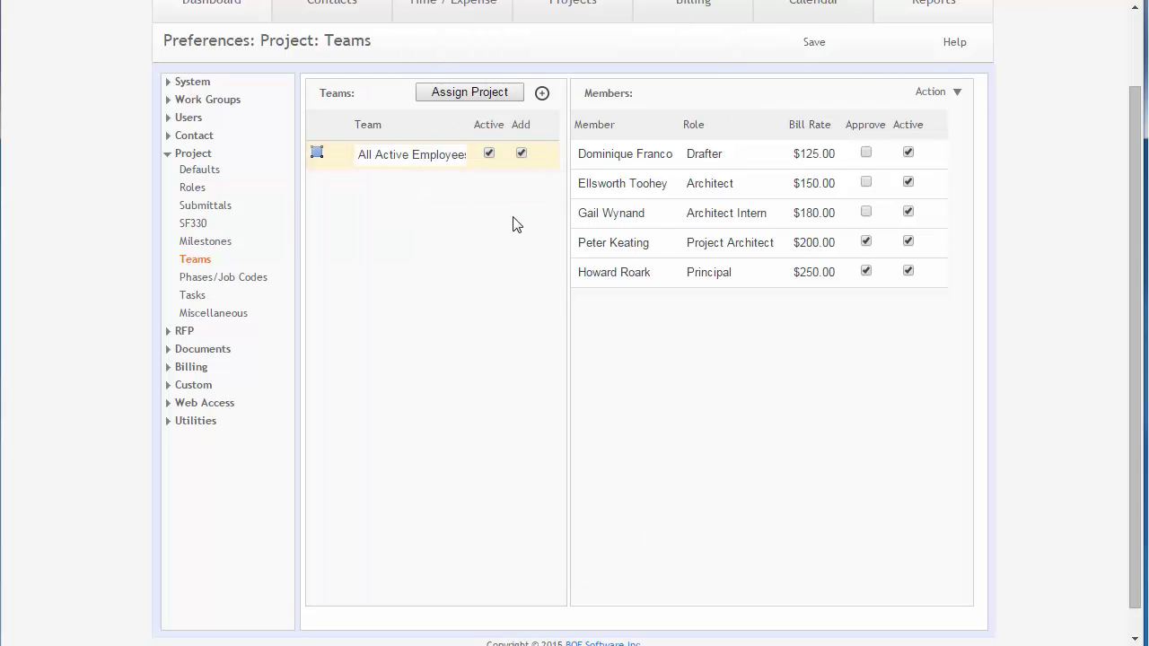
Step: Look over the remaining team's members, and open the user details preferences to view the employees' status and groups
{"action": "mouse_move", "coordinate": [379, 156]}
{"action": "mouse_move", "coordinate": [635, 160]}
{"action": "left_click", "coordinate": [188, 118]}
{"action": "left_click", "coordinate": [197, 170]}
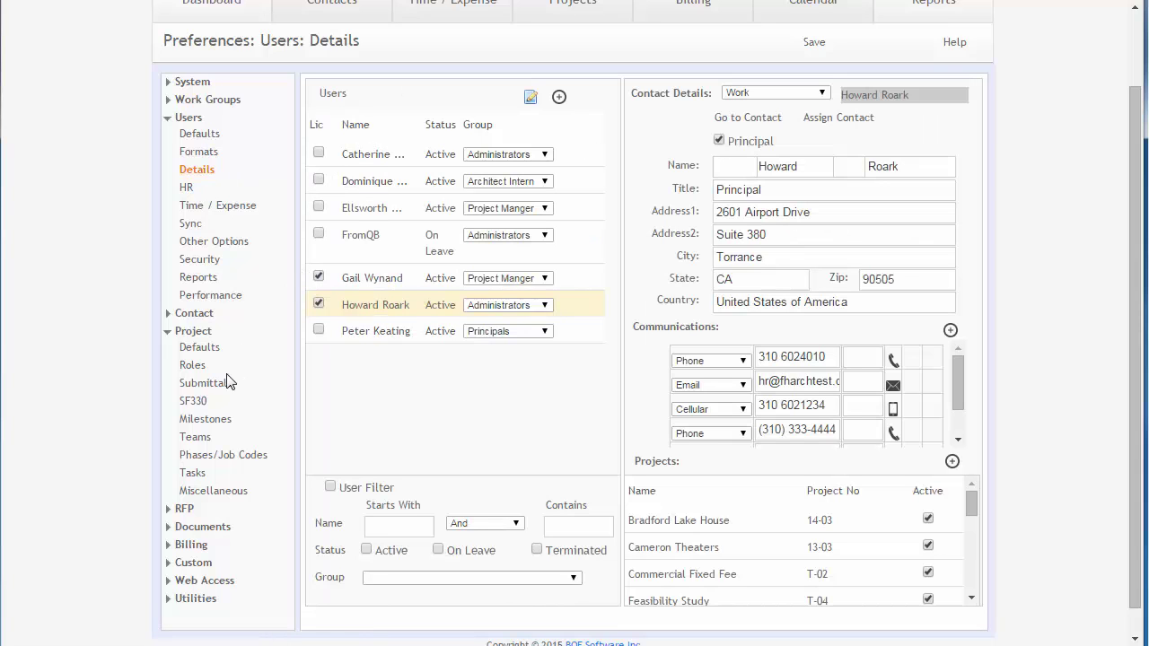
Step: Return to the project team preferences and add all active employees to the All Active Employees team
{"action": "left_click", "coordinate": [190, 437]}
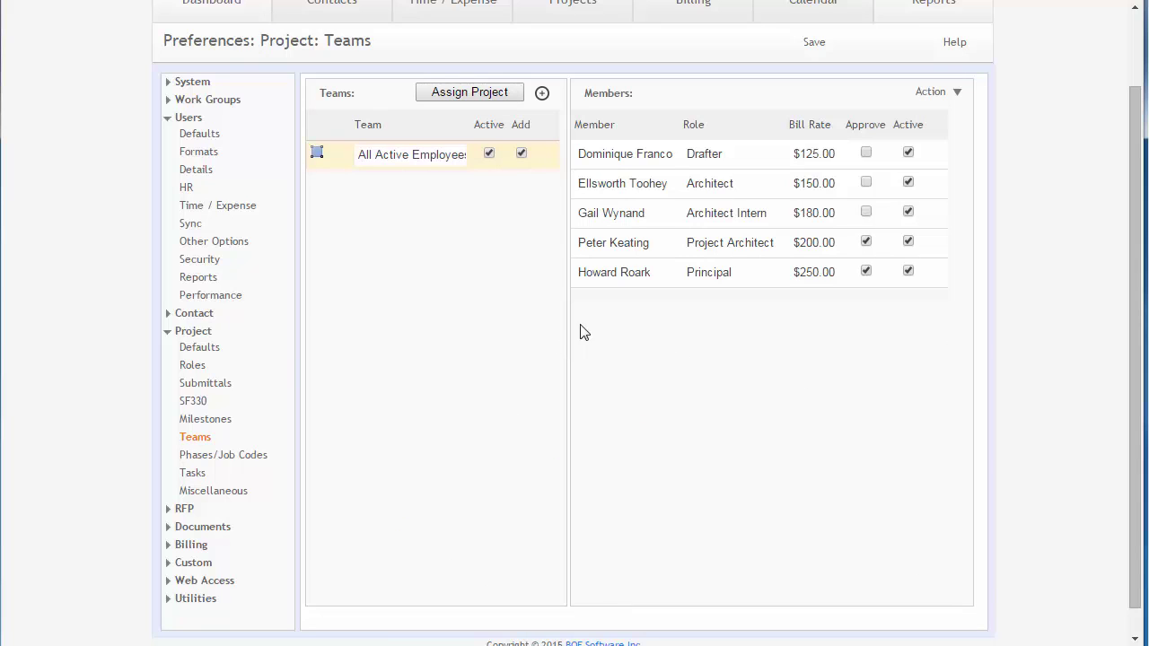
{"action": "left_click", "coordinate": [937, 92]}
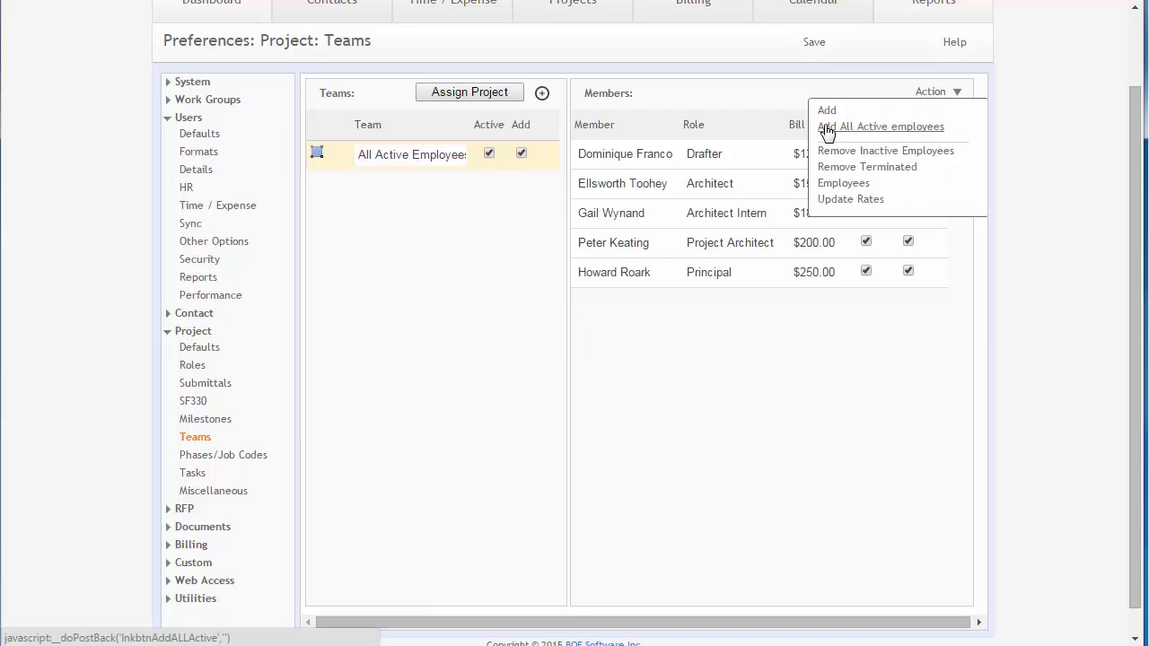
{"action": "left_click", "coordinate": [872, 128]}
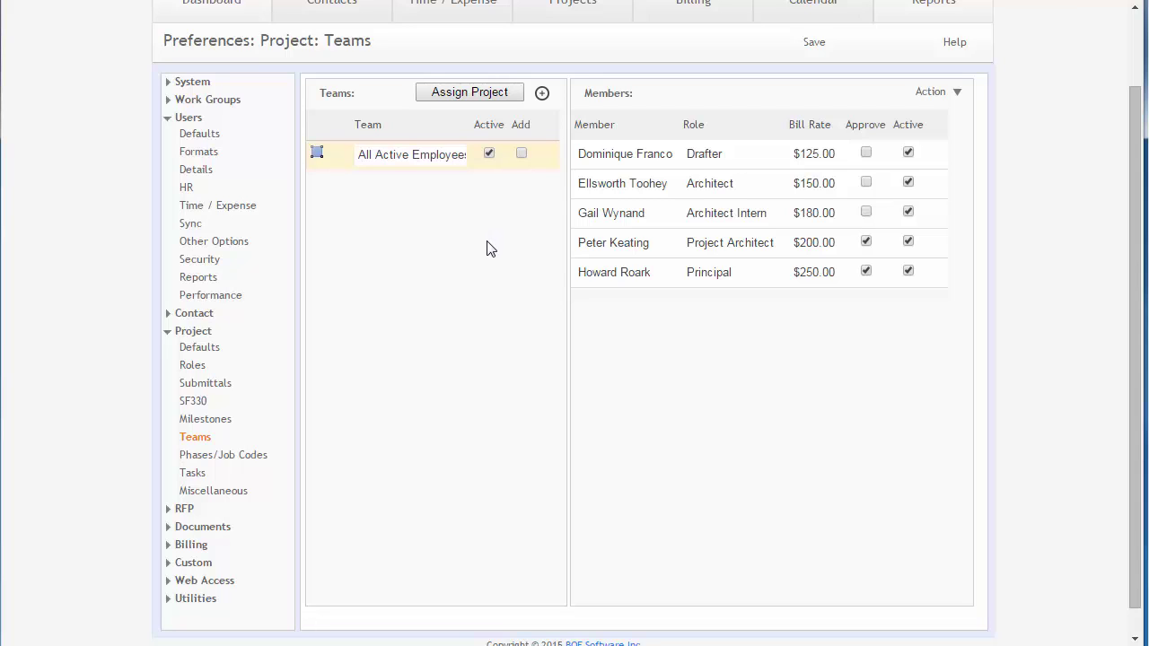
Step: Open the details of the Ferris Health Clinic project and view its project team
{"action": "scroll", "coordinate": [490, 251], "scroll_direction": "up", "scroll_amount": 1}
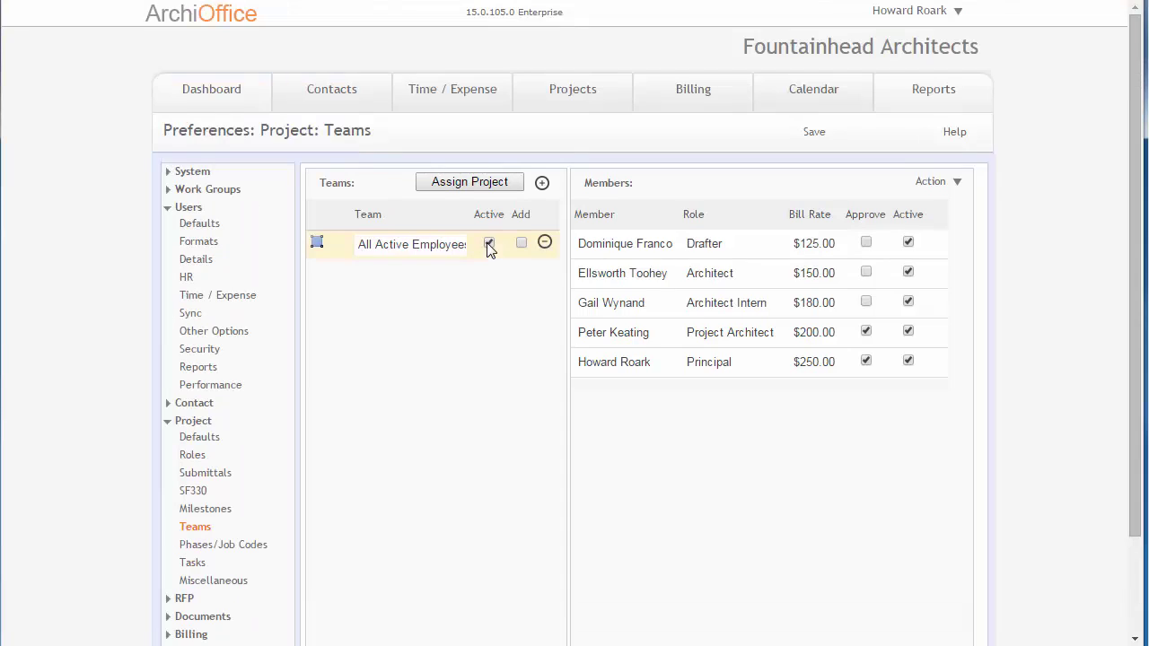
{"action": "mouse_move", "coordinate": [541, 256]}
{"action": "left_click", "coordinate": [572, 100]}
{"action": "left_click", "coordinate": [565, 128]}
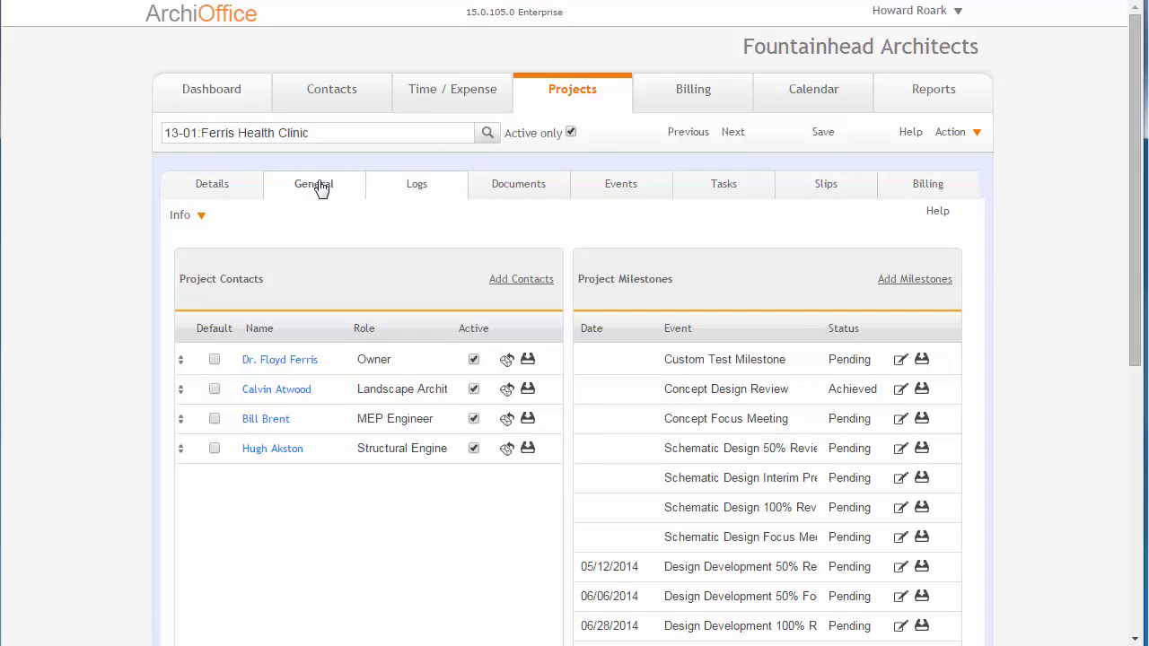
{"action": "left_click", "coordinate": [206, 198]}
{"action": "scroll", "coordinate": [103, 220], "scroll_direction": "down", "scroll_amount": 3}
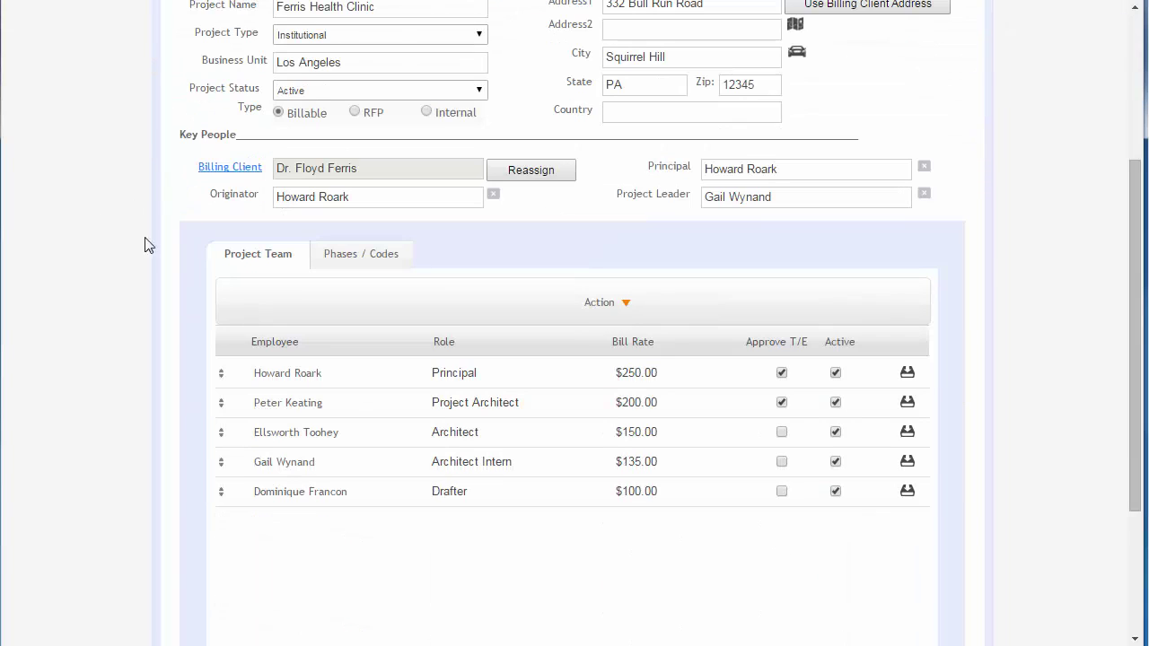
Step: Check which teams can be assigned to the Ferris Health Clinic project, leaving without assigning one
{"action": "left_click", "coordinate": [584, 306]}
{"action": "mouse_move", "coordinate": [592, 305]}
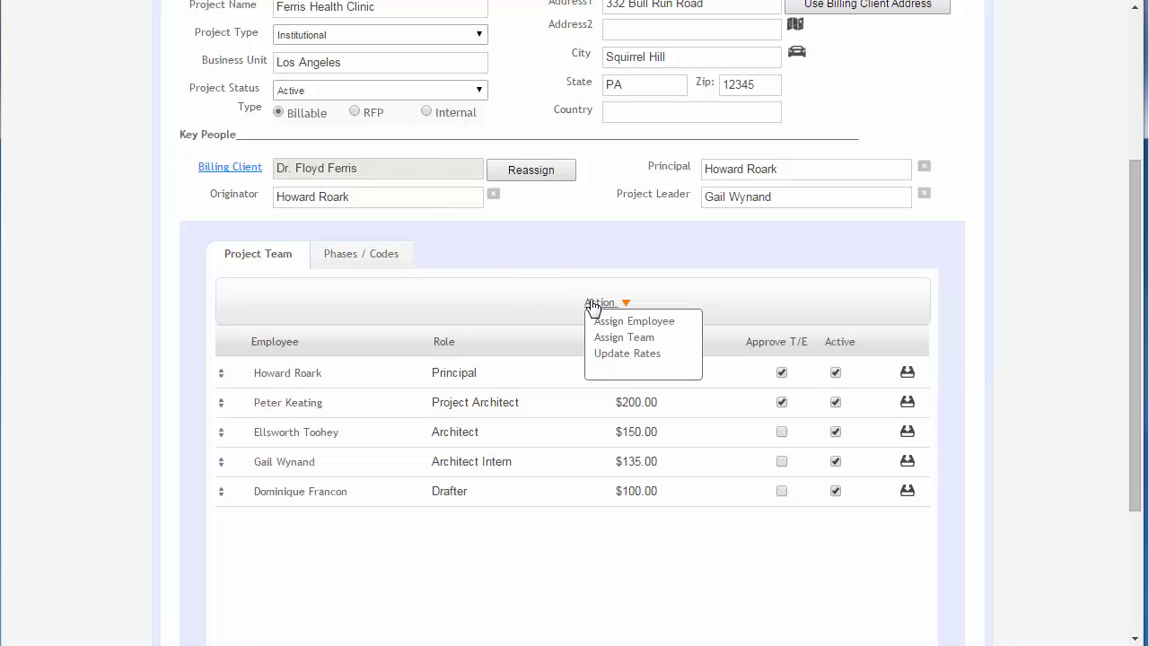
{"action": "left_click", "coordinate": [618, 346]}
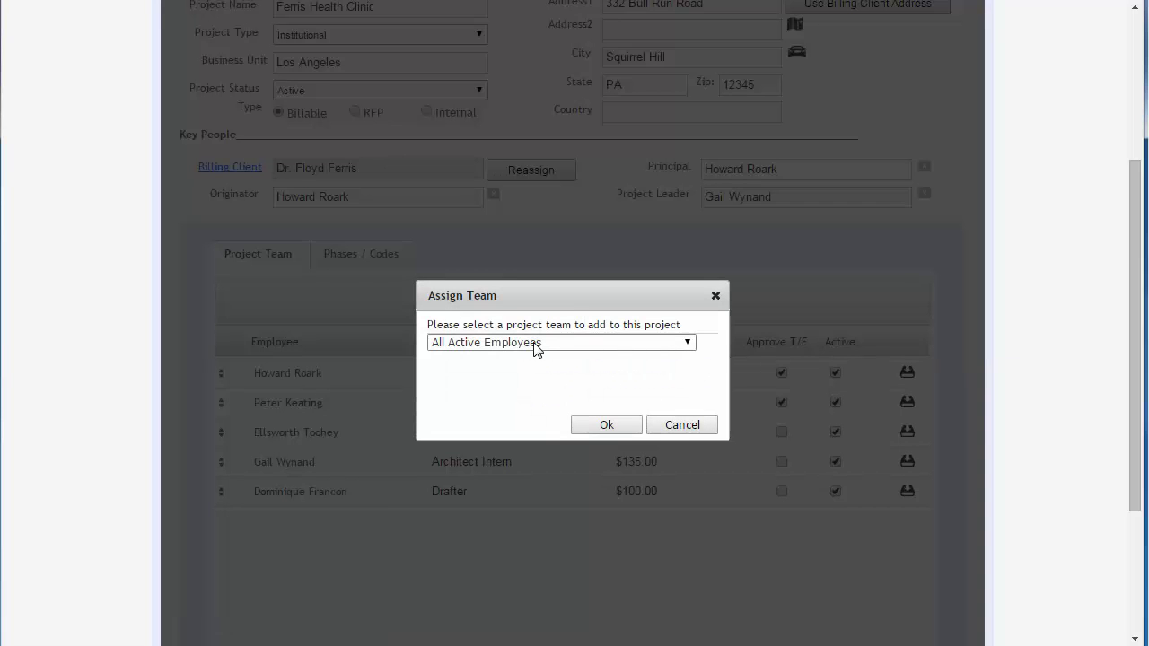
{"action": "left_click", "coordinate": [537, 344]}
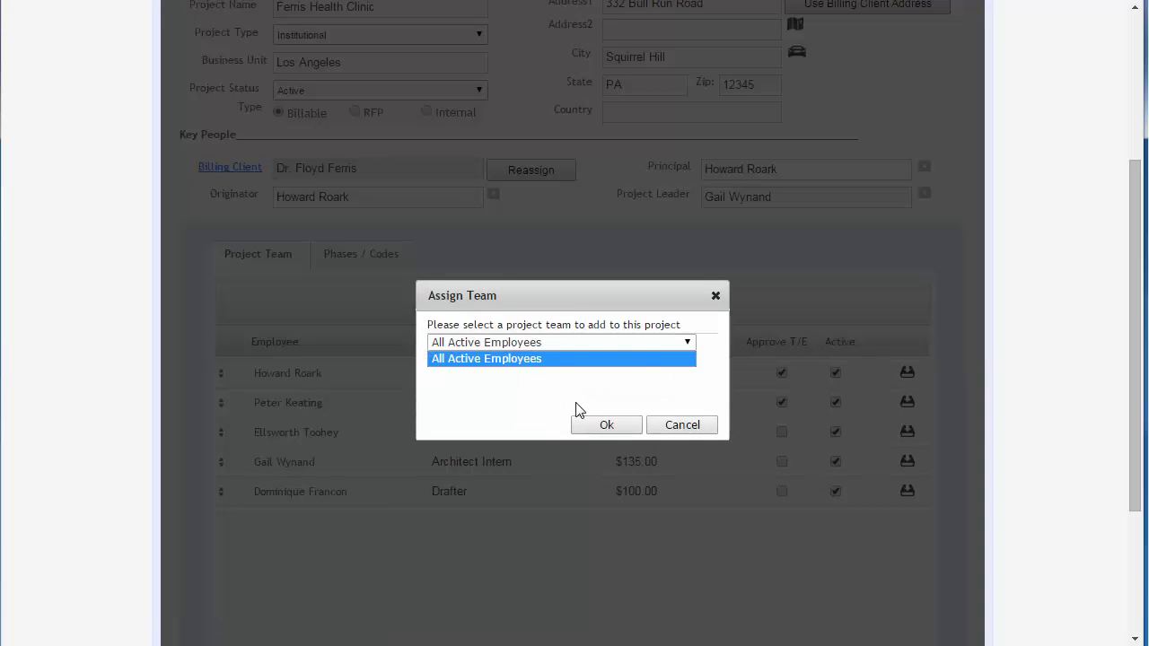
{"action": "left_click", "coordinate": [691, 426]}
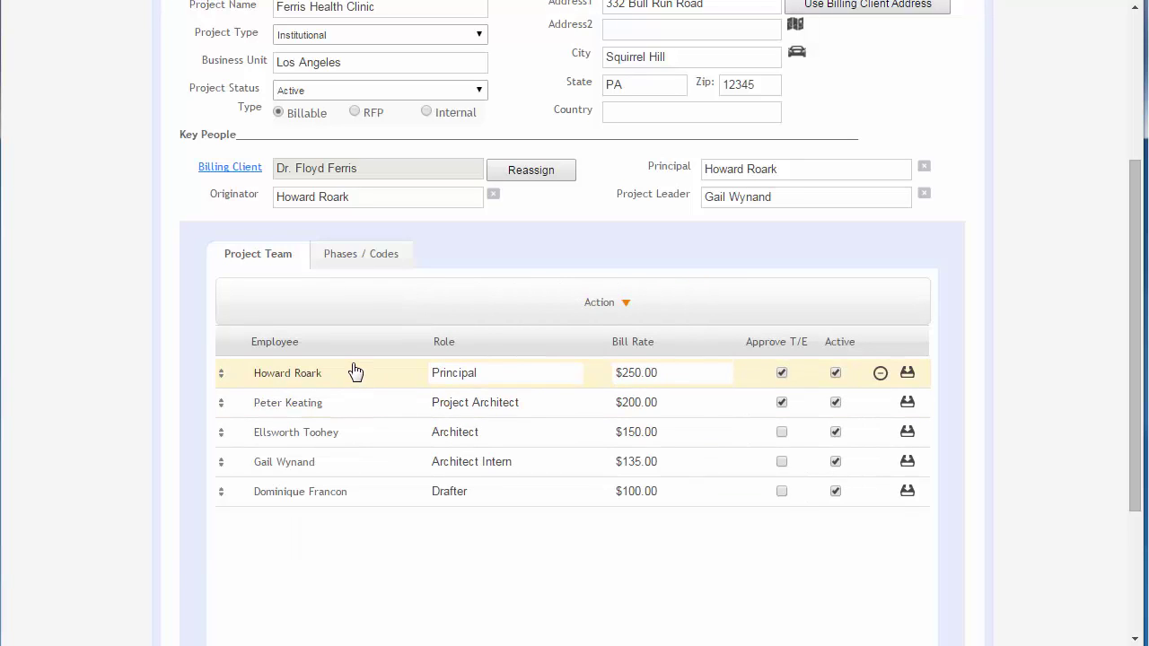
Step: Return to the project team preferences and look over the All Active Employees team and its members
{"action": "scroll", "coordinate": [946, 308], "scroll_direction": "up", "scroll_amount": 3}
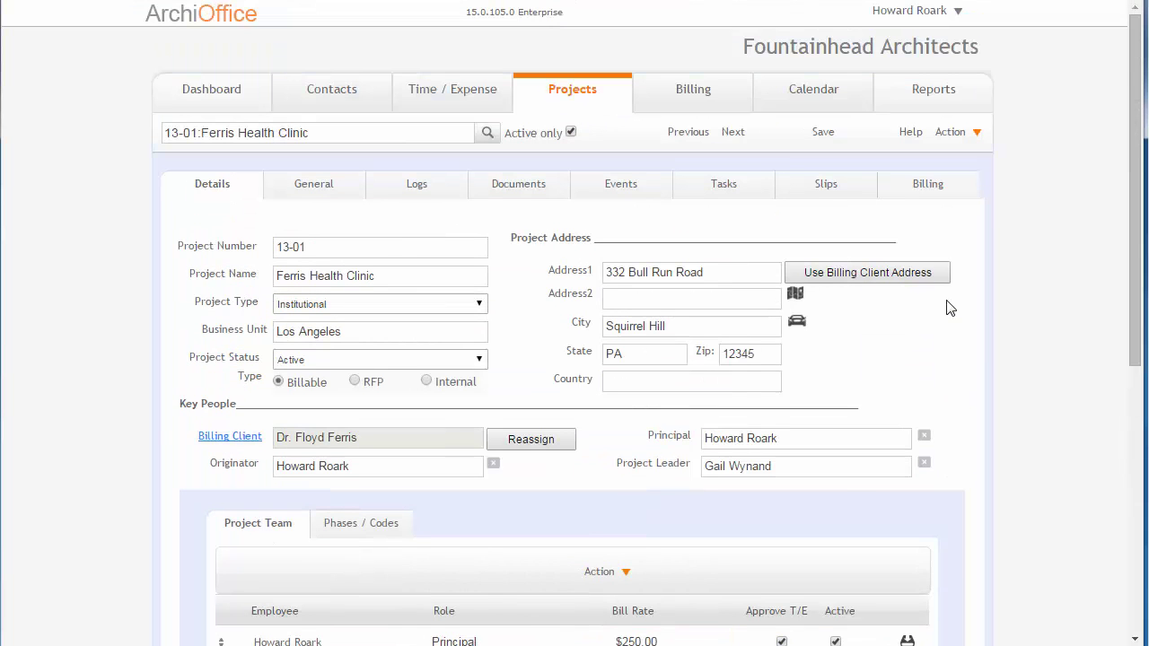
{"action": "left_click", "coordinate": [888, 25]}
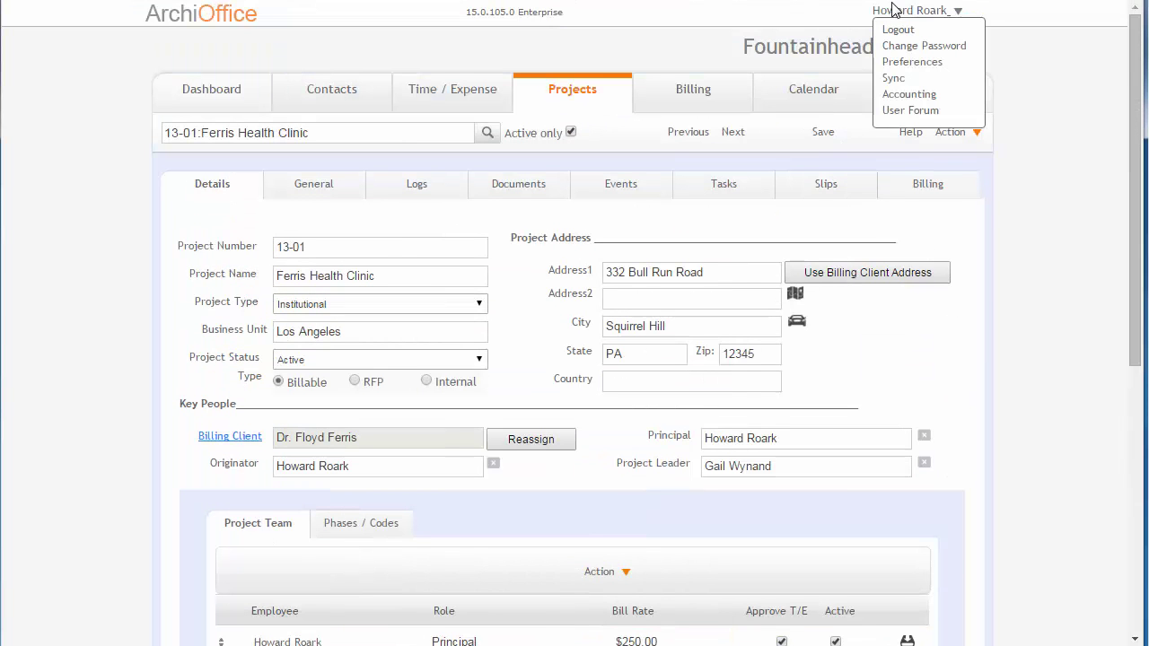
{"action": "left_click", "coordinate": [893, 63]}
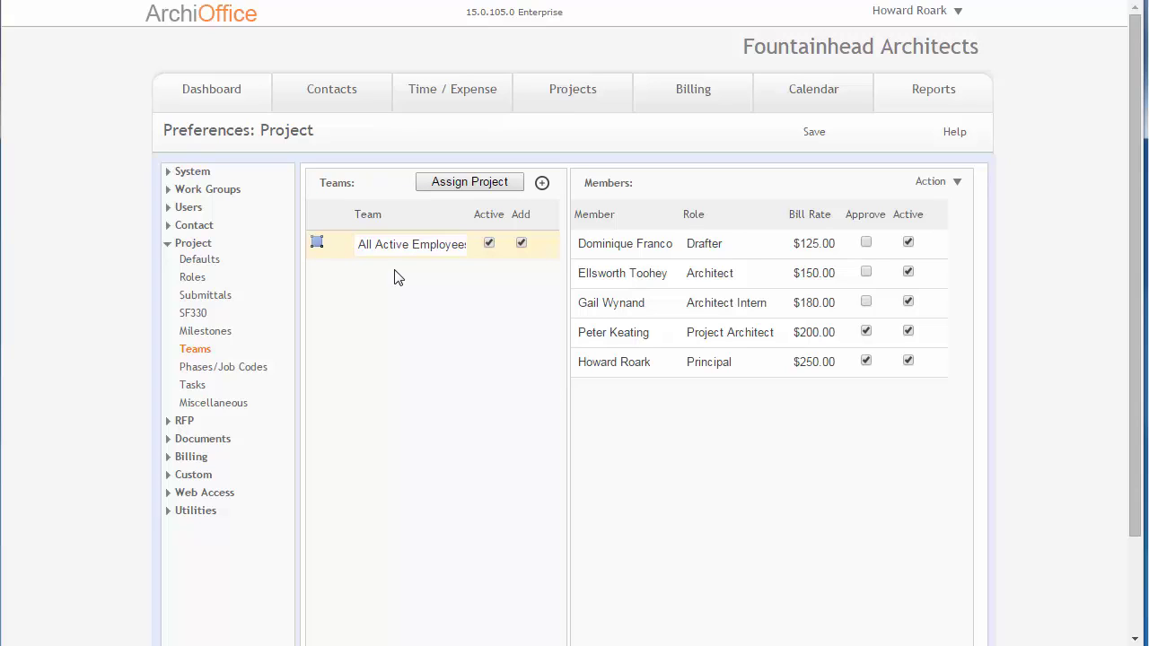
{"action": "mouse_move", "coordinate": [395, 260]}
{"action": "mouse_move", "coordinate": [701, 377]}
Step: Examine the options for assigning the All Active Employees team to projects by project type, closing without assigning it
{"action": "left_click", "coordinate": [466, 183]}
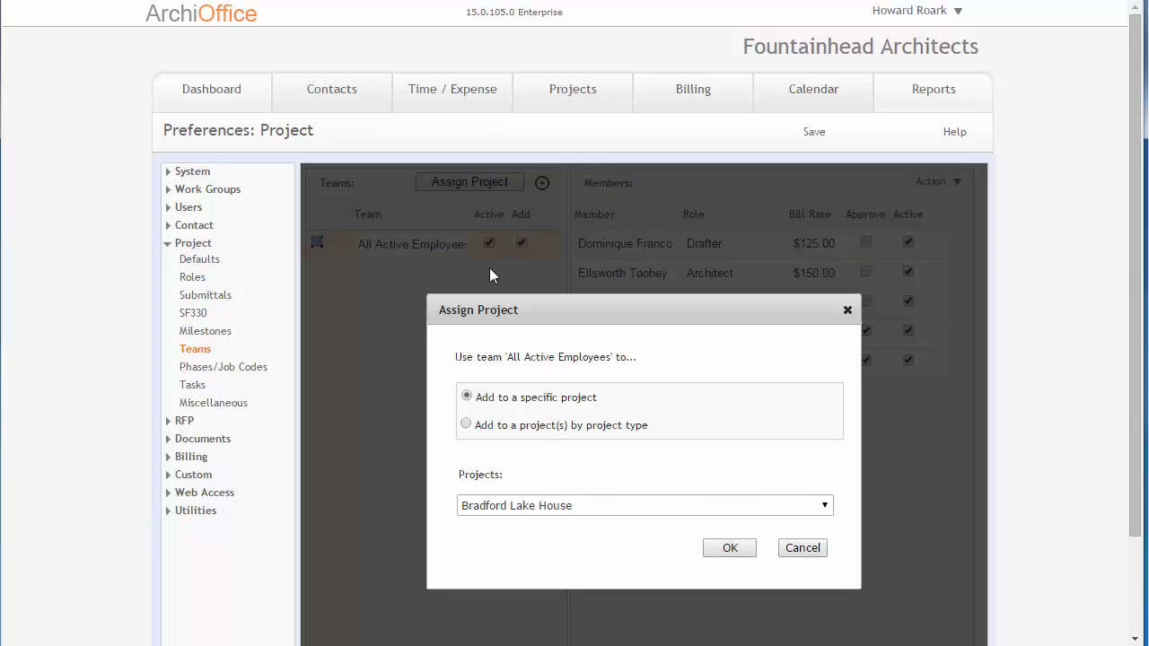
{"action": "left_click", "coordinate": [530, 429]}
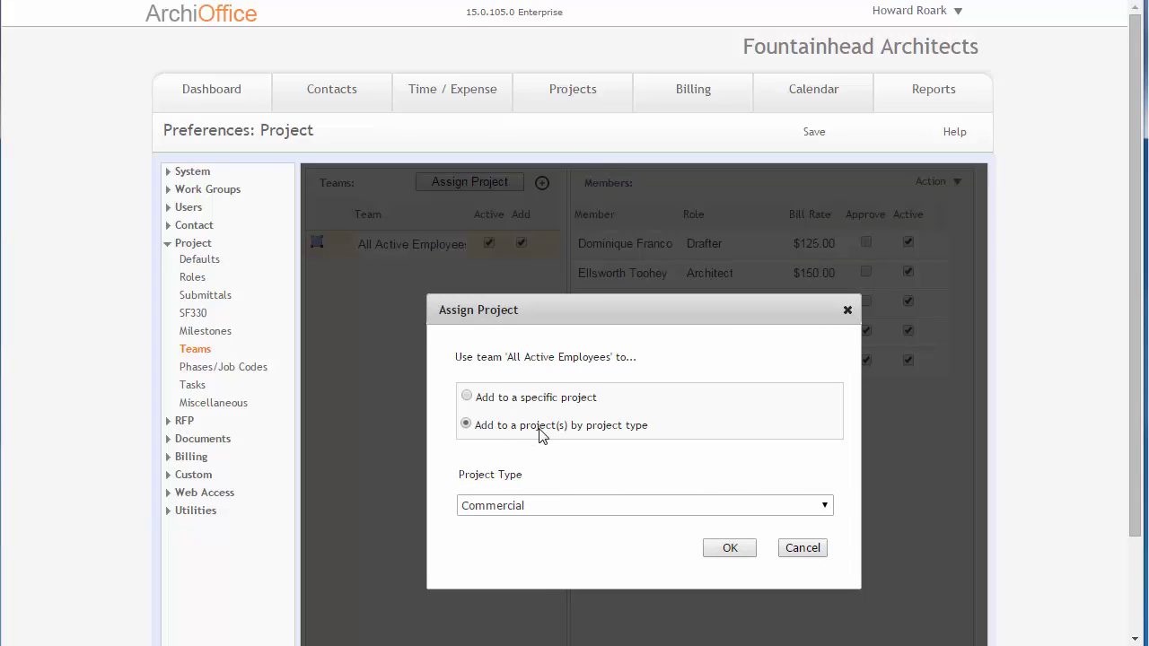
{"action": "left_click", "coordinate": [584, 513]}
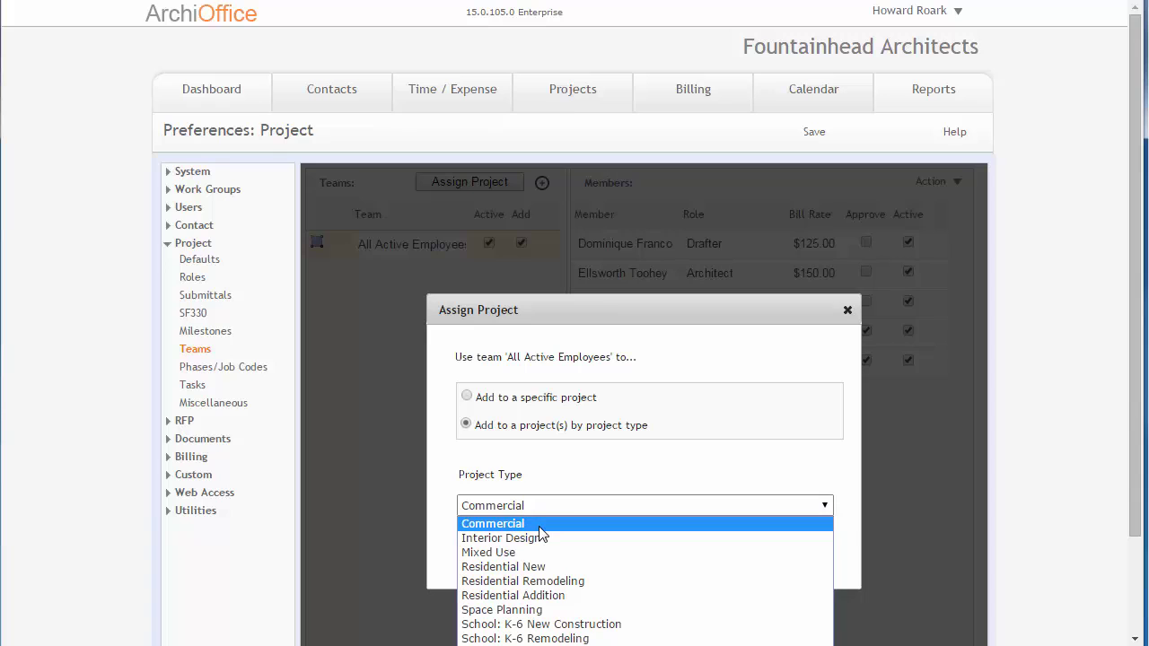
{"action": "left_click", "coordinate": [589, 480]}
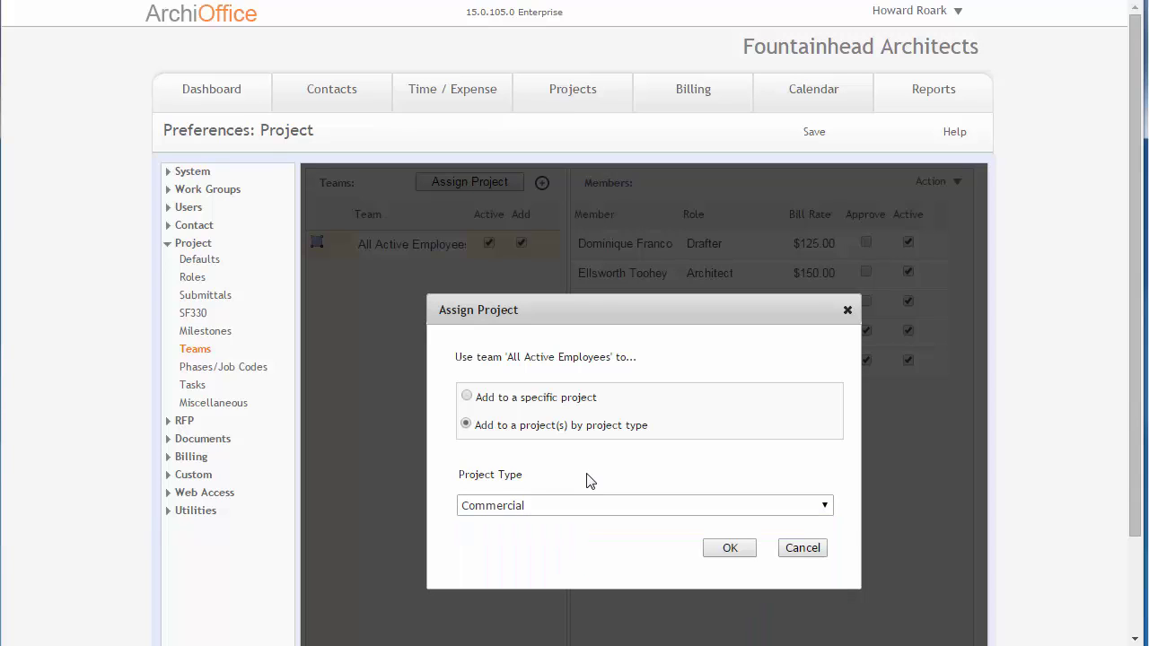
{"action": "left_click", "coordinate": [847, 310]}
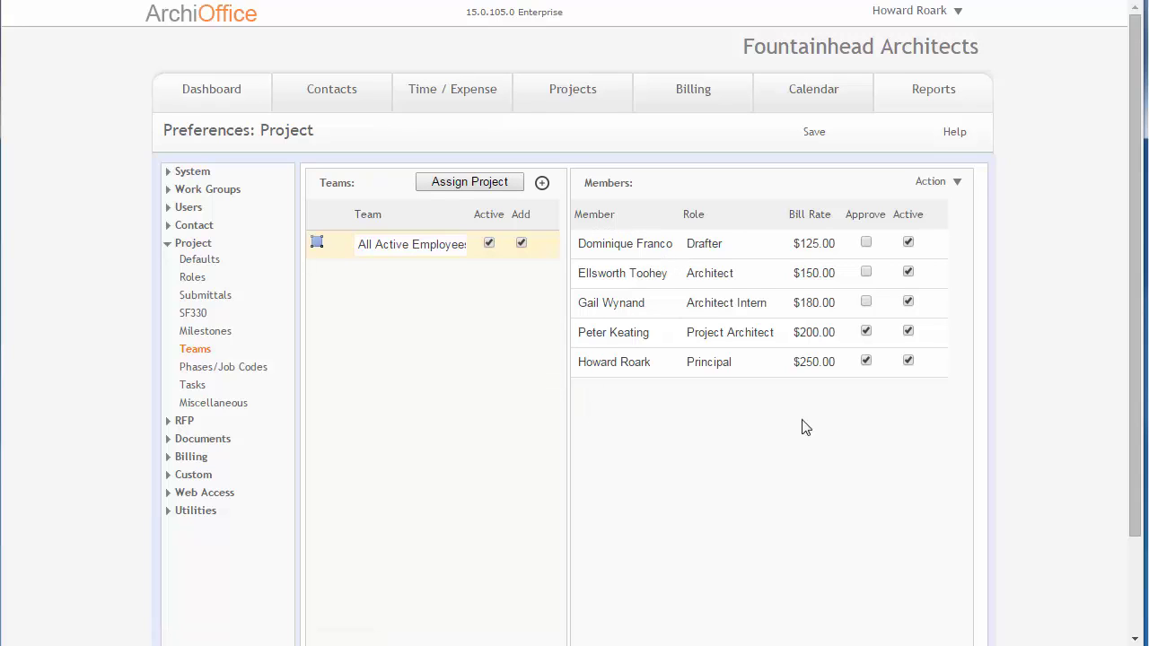